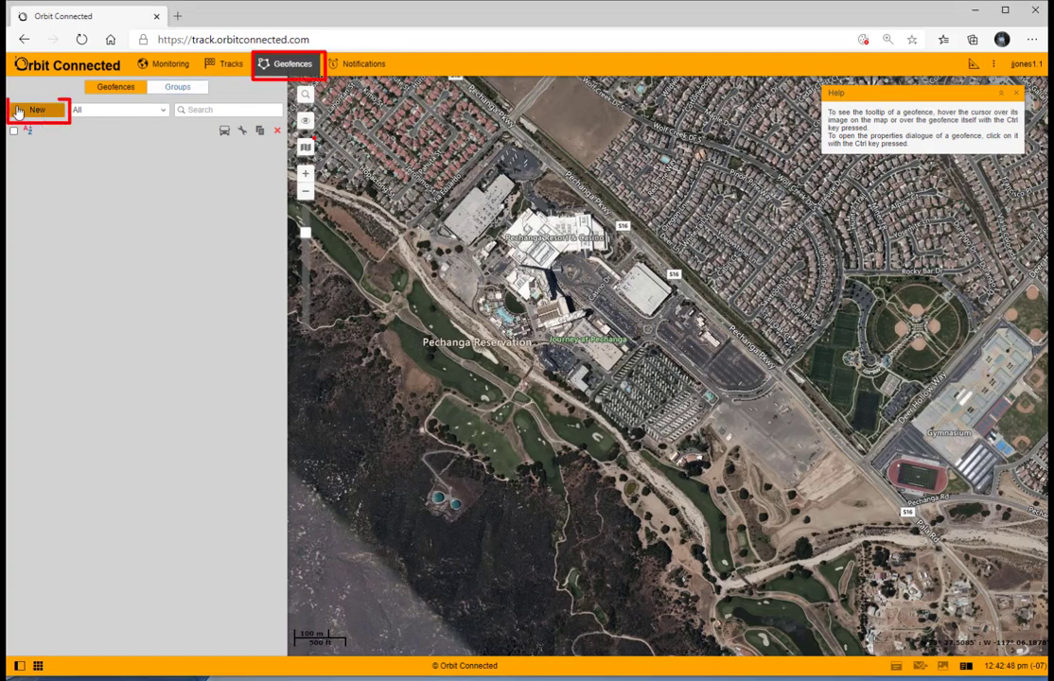
# Step: Create a new geofence named Test Site with the description Test Site One
pyautogui.click(27, 111)
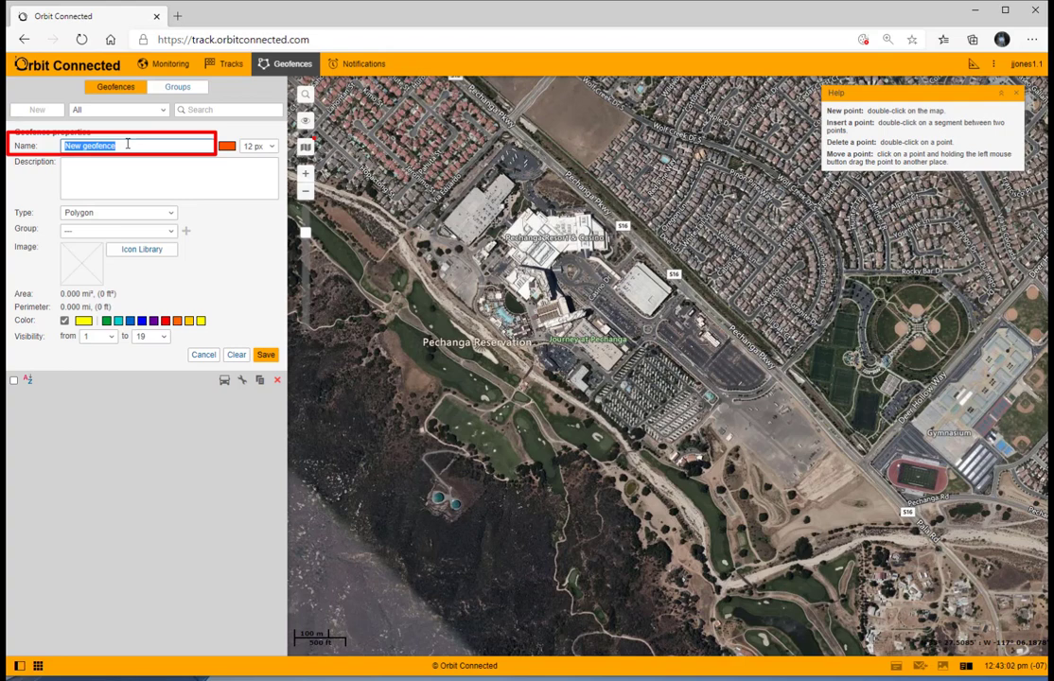
pyautogui.write('Test Site')
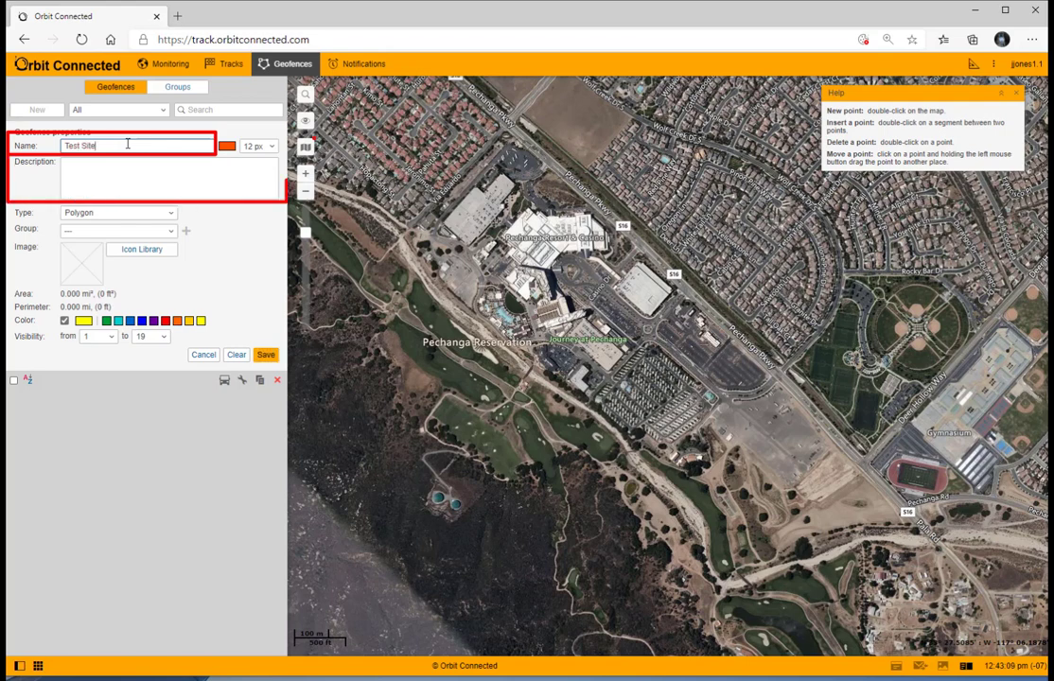
pyautogui.click(67, 160)
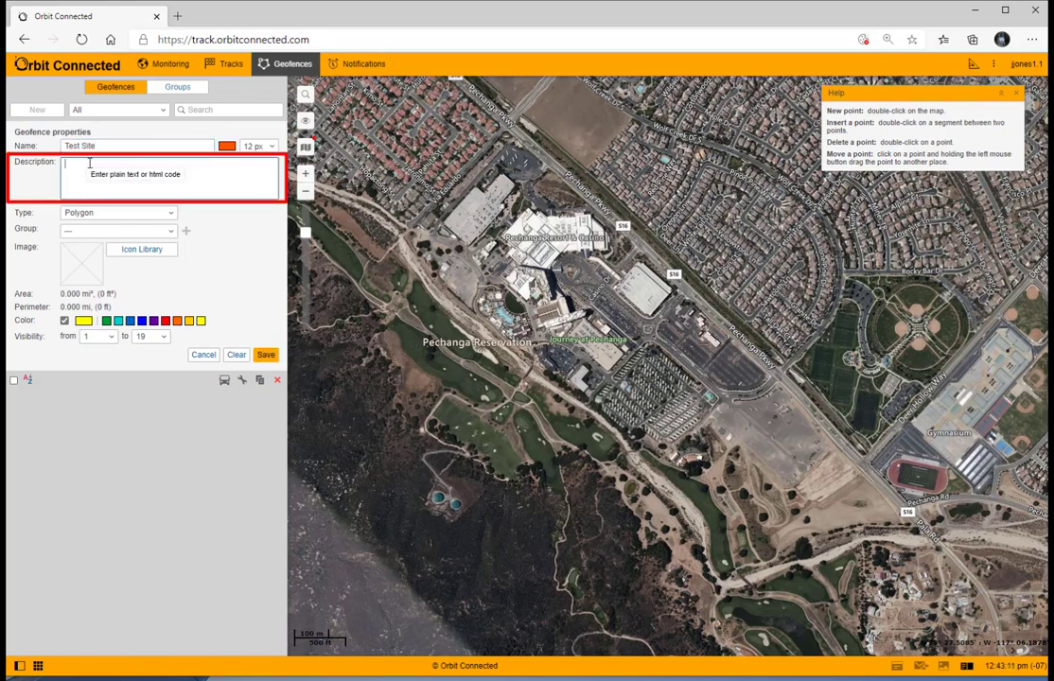
pyautogui.write('Test Site One')
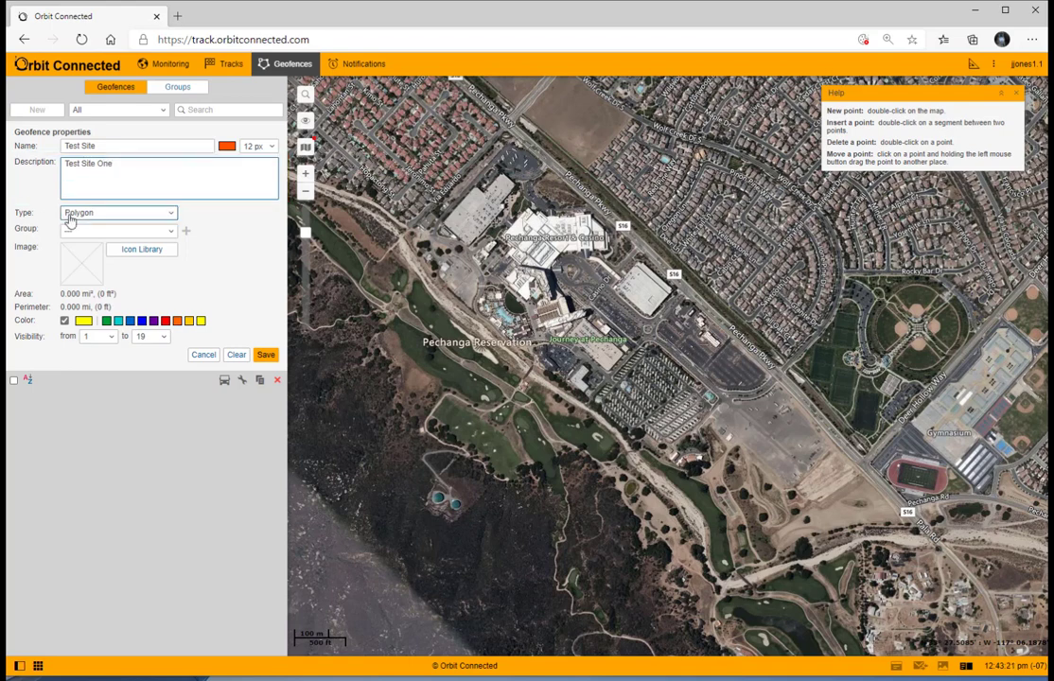
# Step: Keep Polygon as the geofence type and choose the yellow colour
pyautogui.click(172, 215)
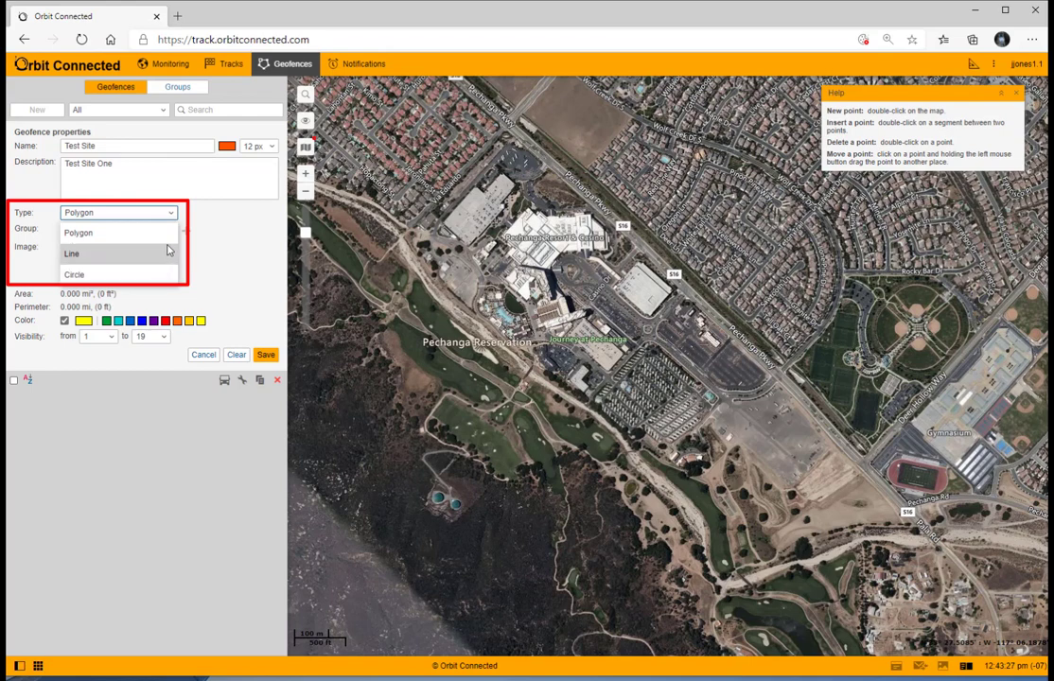
pyautogui.click(167, 235)
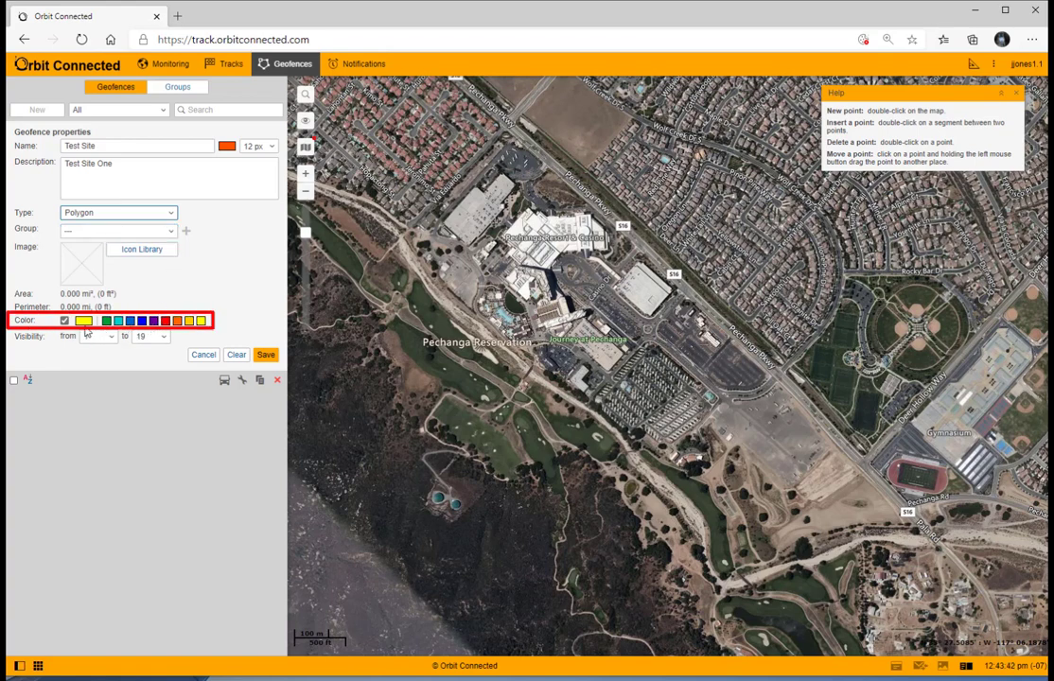
pyautogui.click(201, 322)
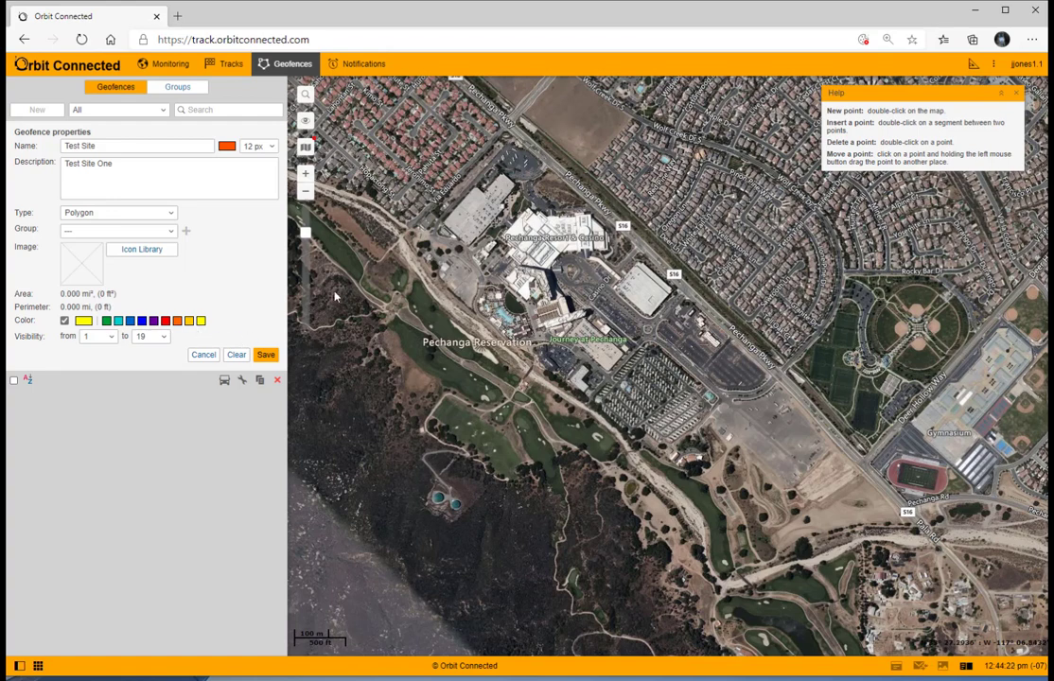
# Step: Draw a four-point polygon around the building north of the resort, nudge its eastern vertex, and save the geofence
pyautogui.doubleClick(437, 224)
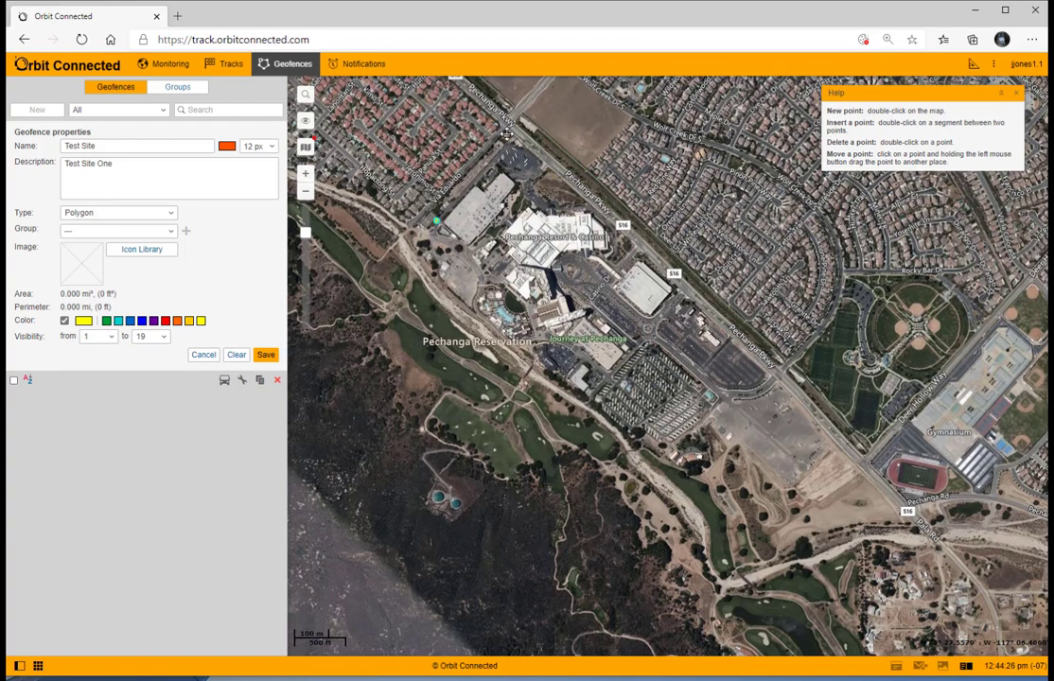
pyautogui.doubleClick(507, 137)
pyautogui.doubleClick(562, 180)
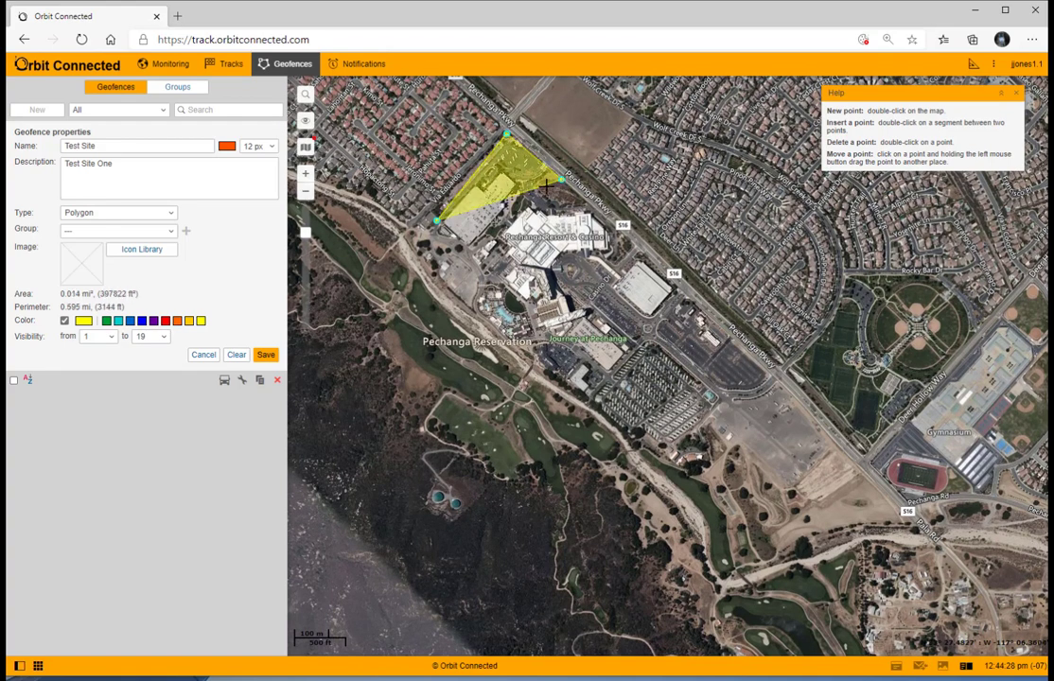
pyautogui.doubleClick(463, 254)
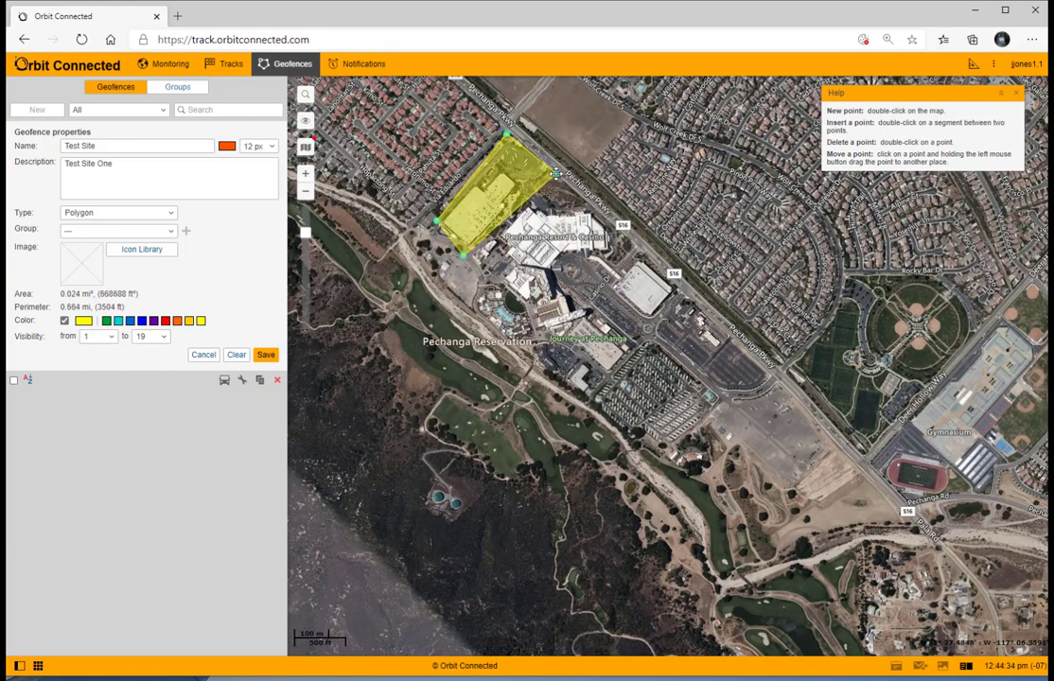
pyautogui.moveTo(557, 173); pyautogui.dragTo(549, 169)
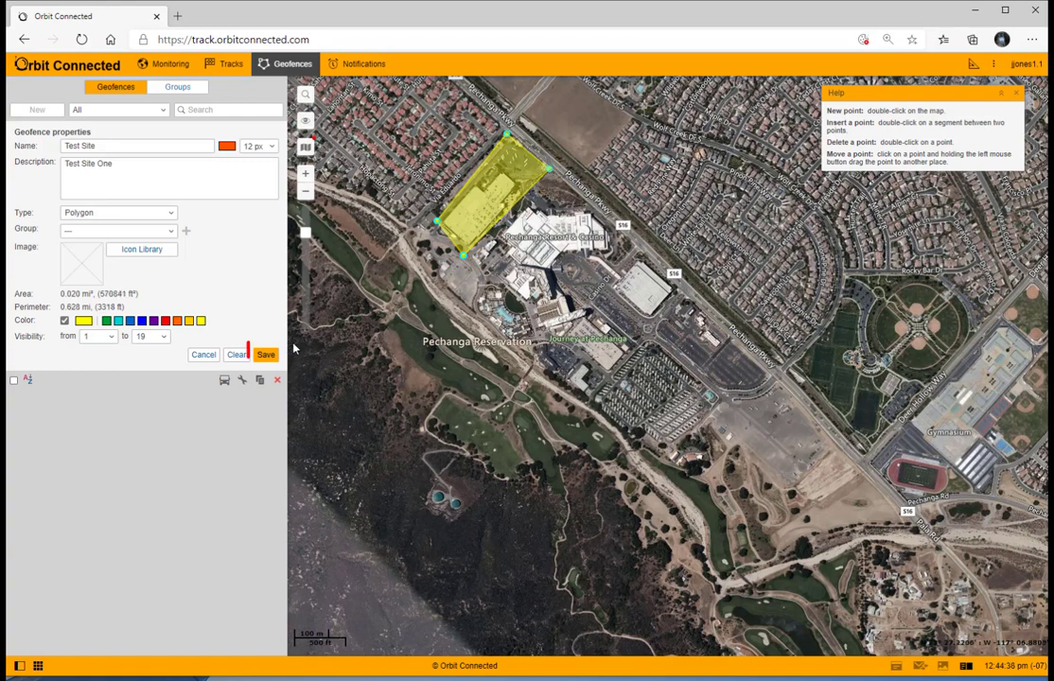
pyautogui.click(265, 355)
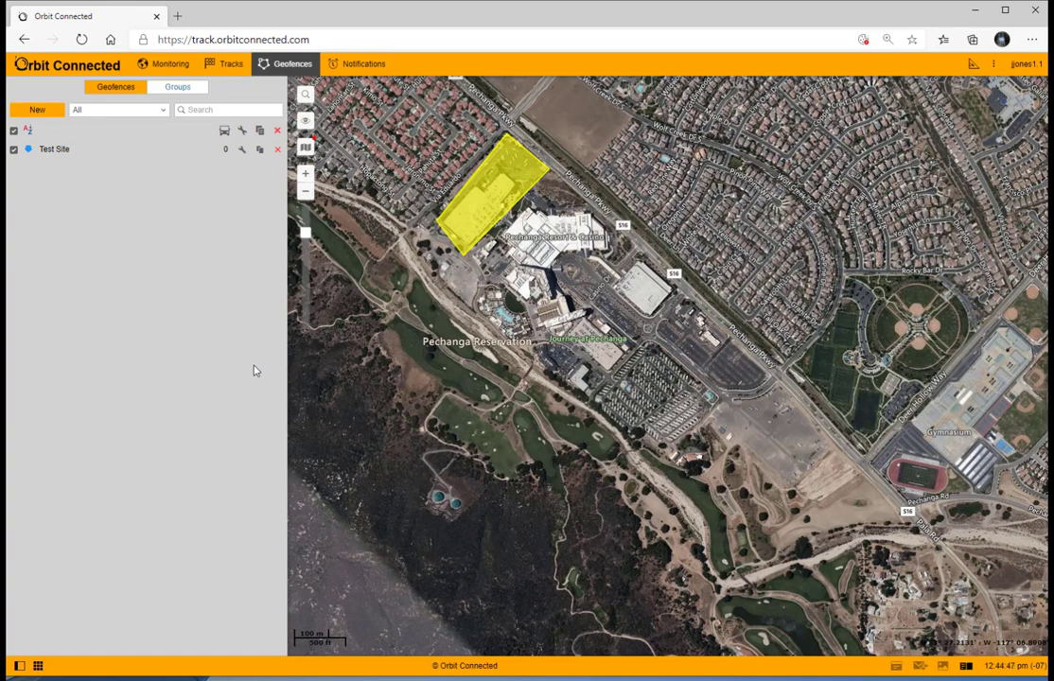
pyautogui.click(372, 65)
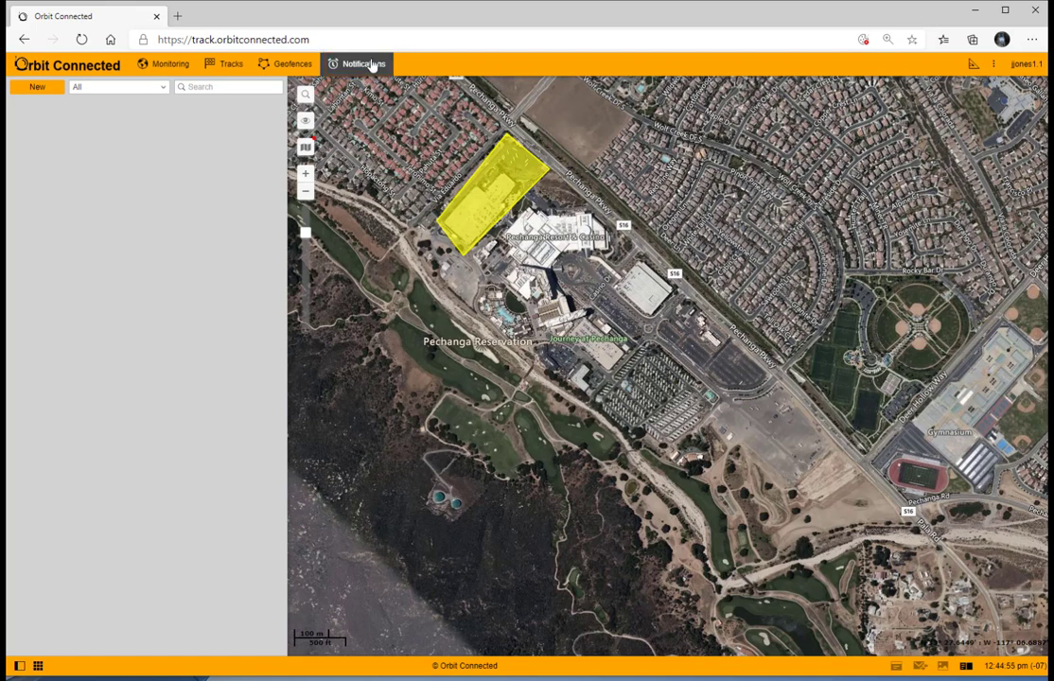
pyautogui.click(38, 89)
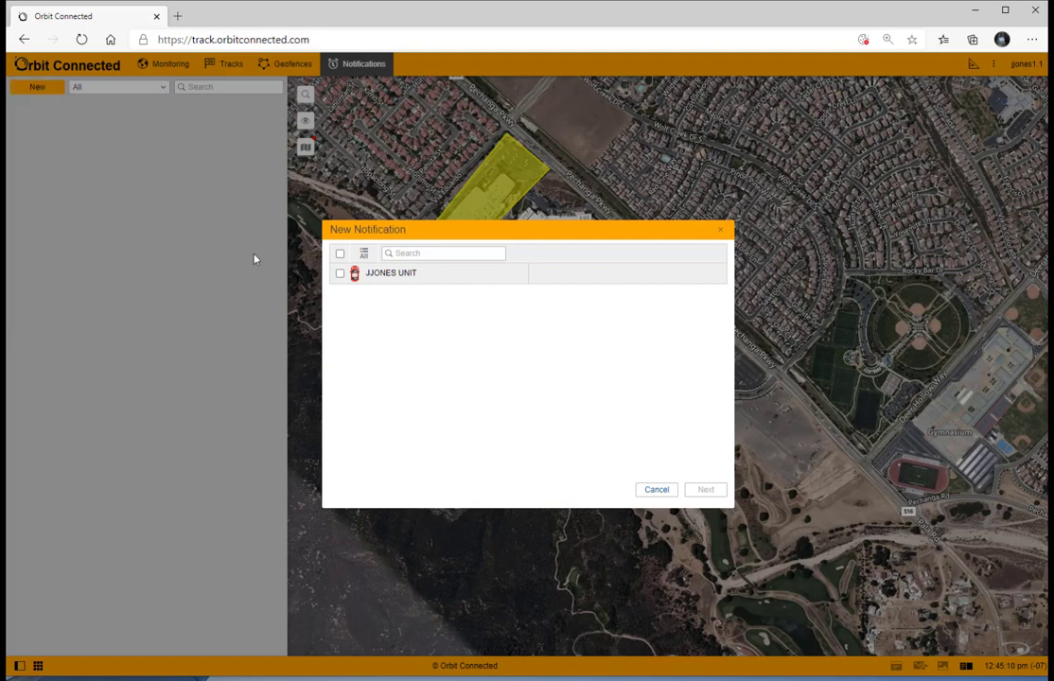
pyautogui.moveTo(341, 276)
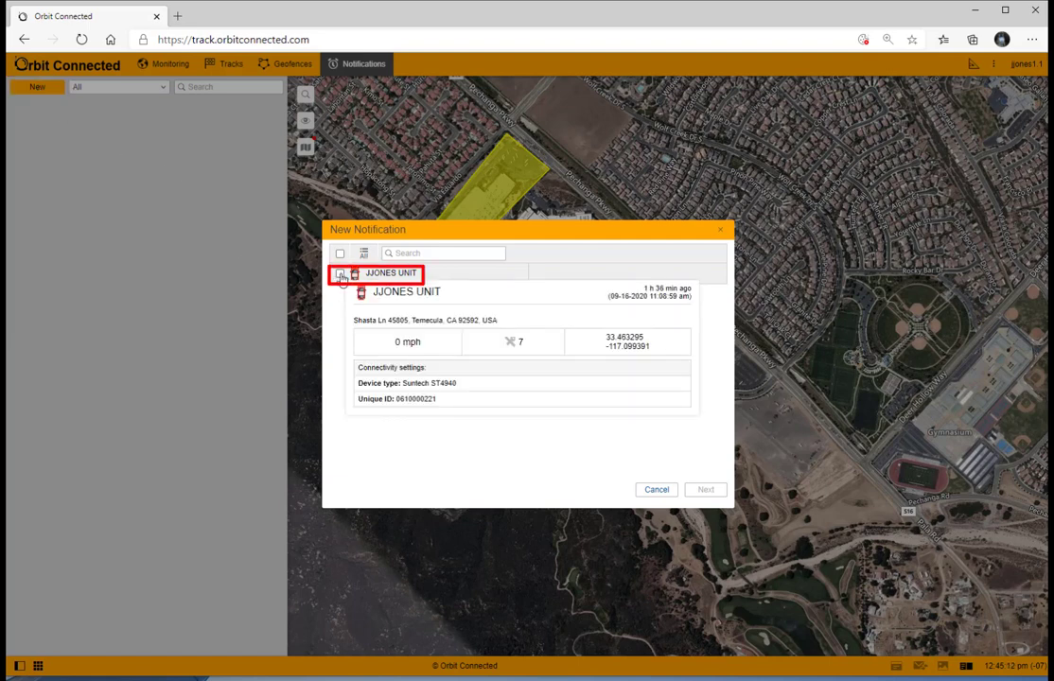
pyautogui.click(341, 274)
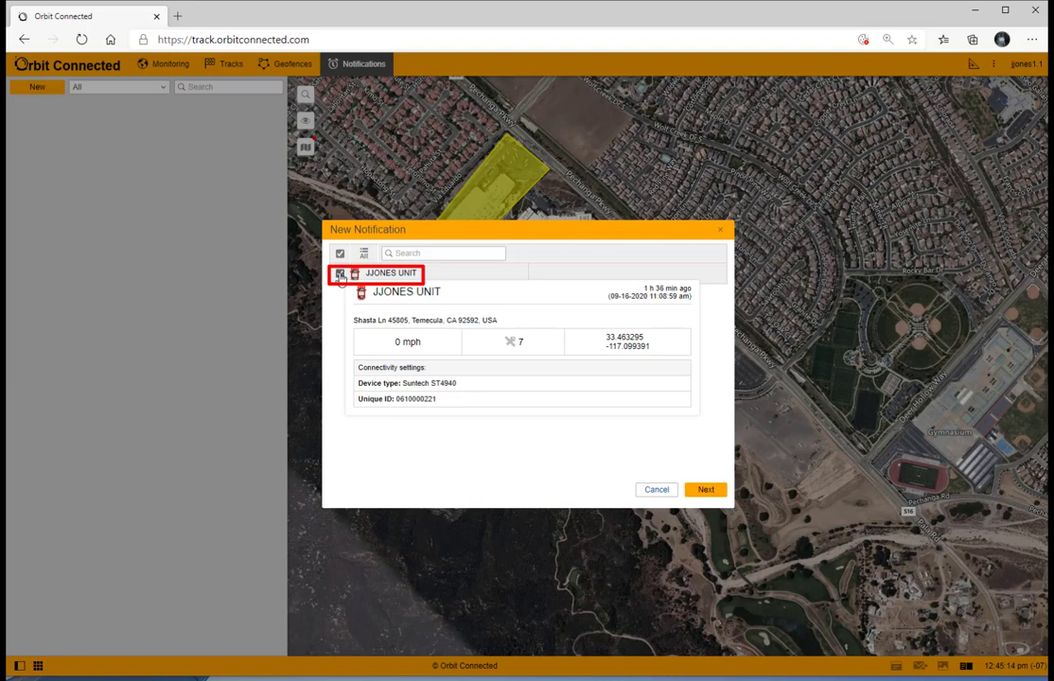
pyautogui.click(710, 490)
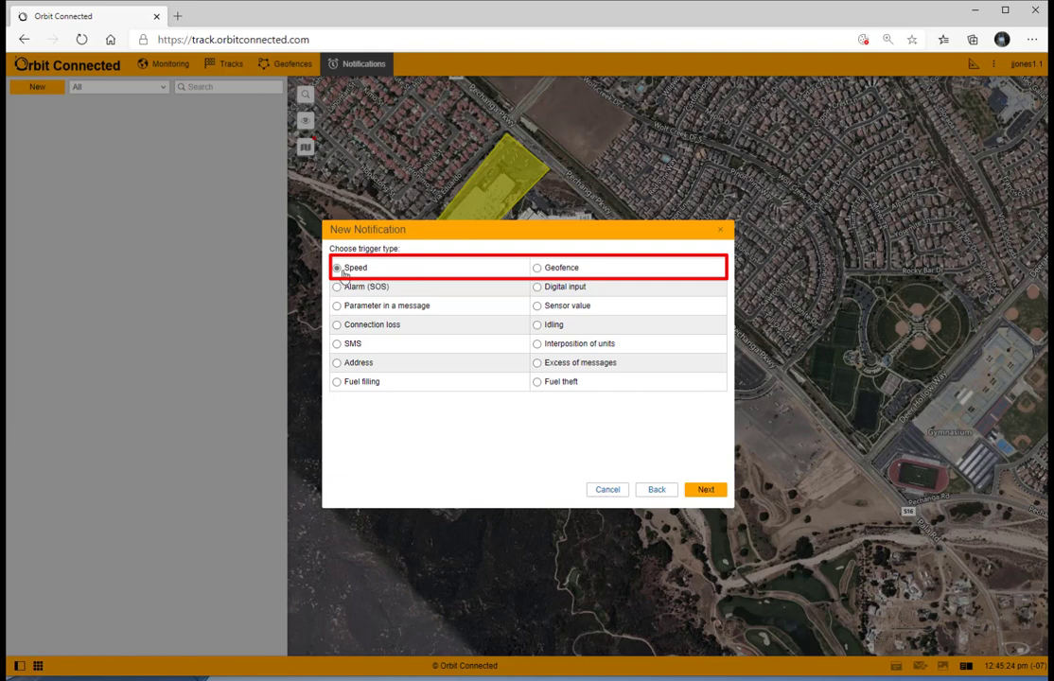
pyautogui.click(538, 269)
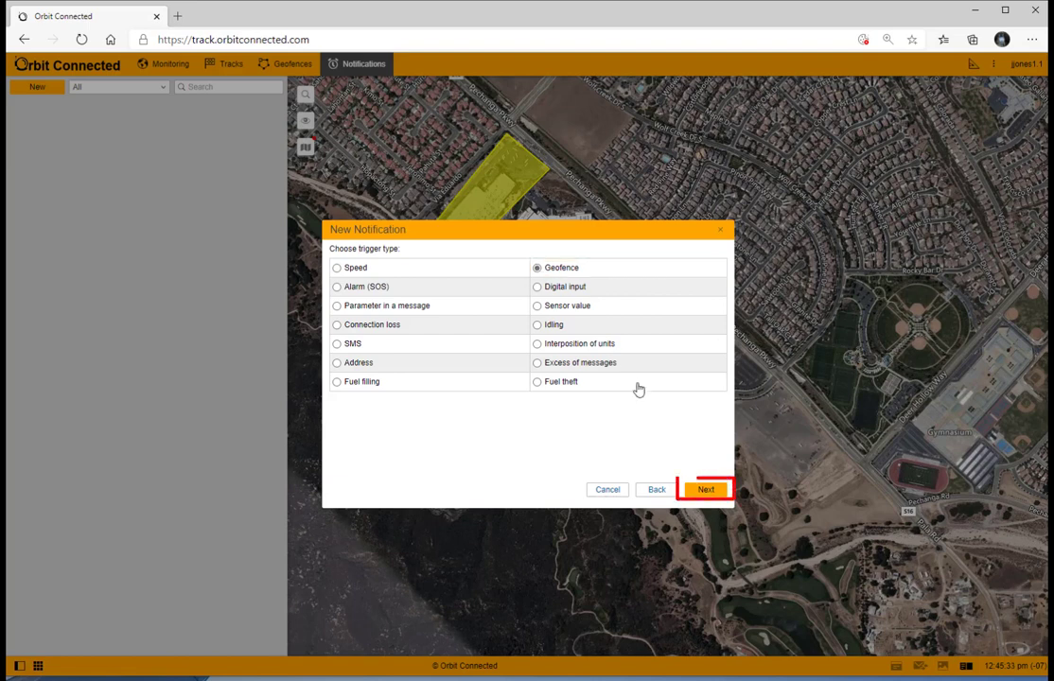
pyautogui.click(705, 490)
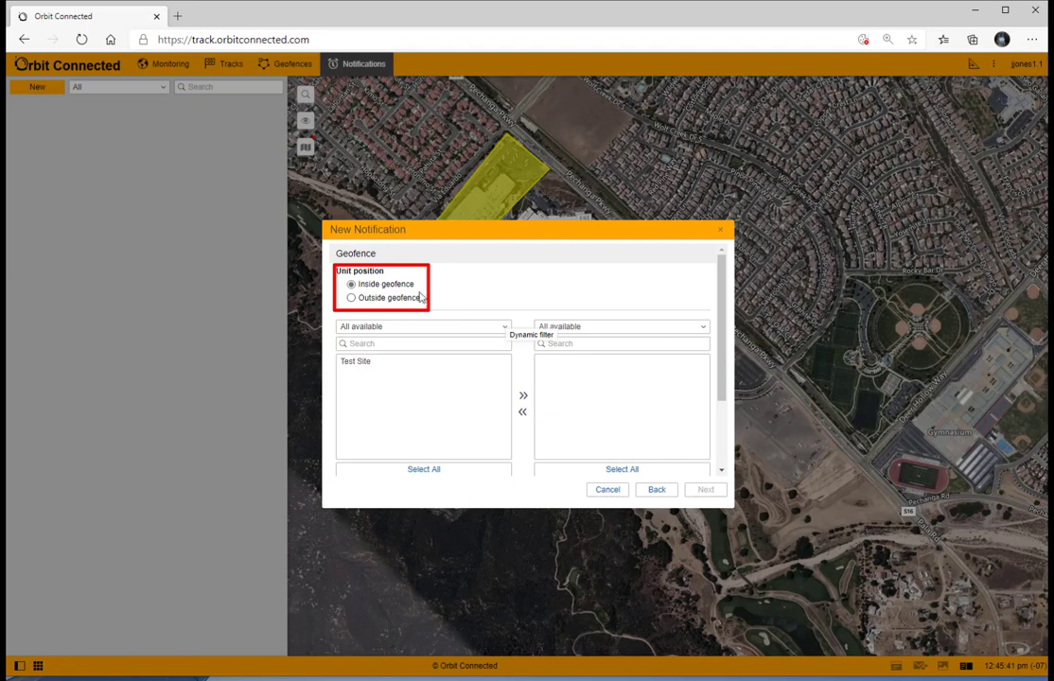
# Step: Set the unit position to Inside geofence and move Test Site into the selected geofences
pyautogui.click(352, 298)
pyautogui.click(349, 285)
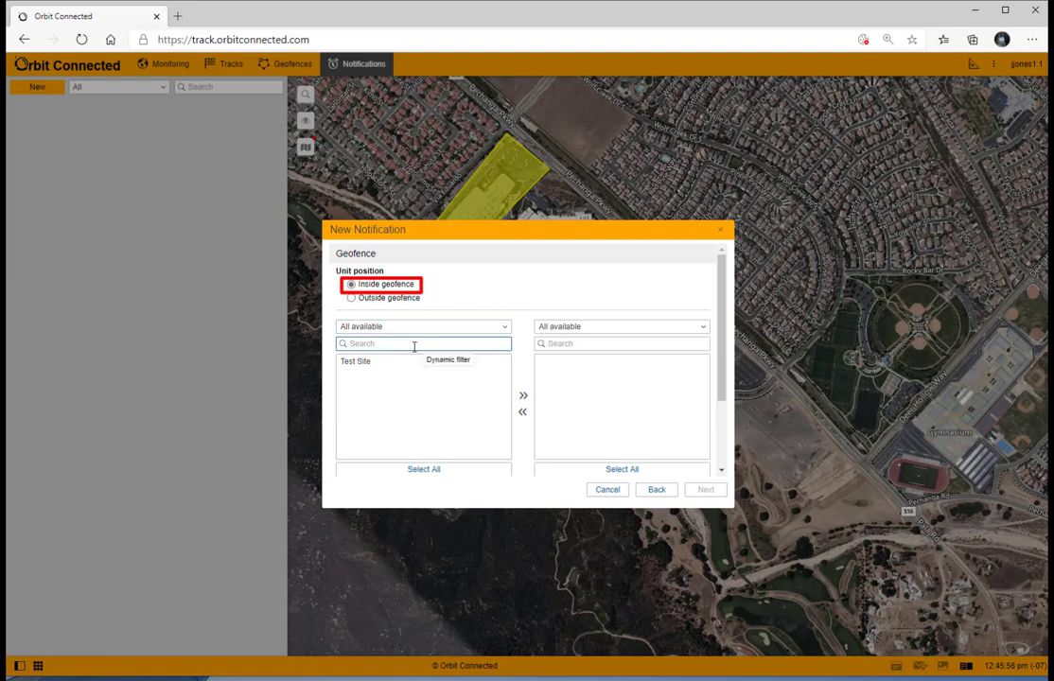
pyautogui.click(361, 366)
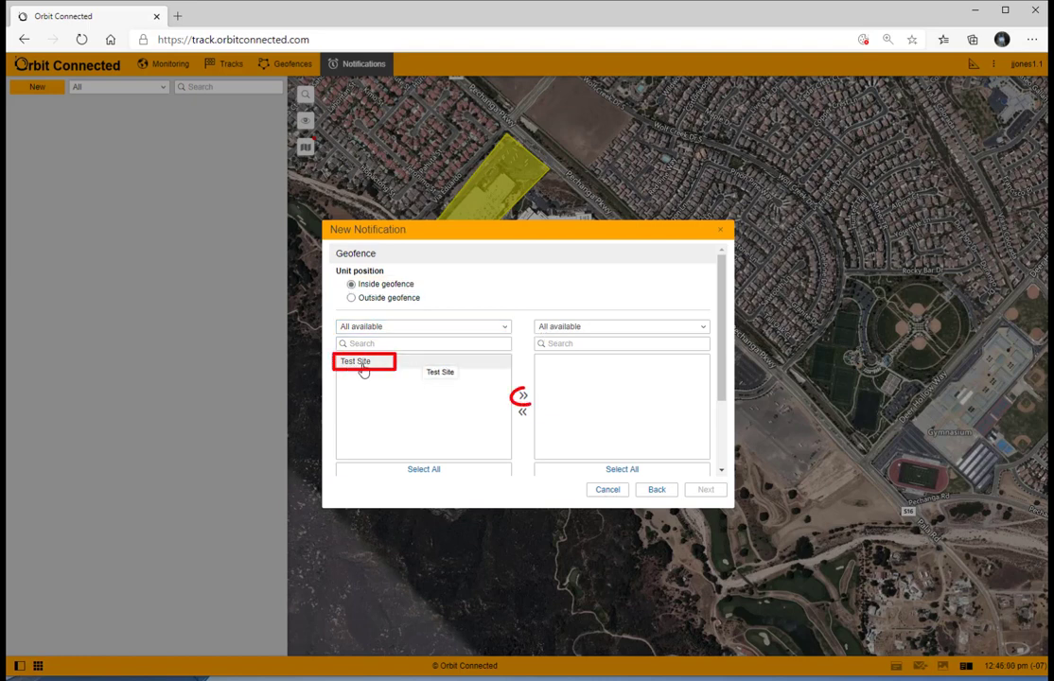
pyautogui.click(522, 395)
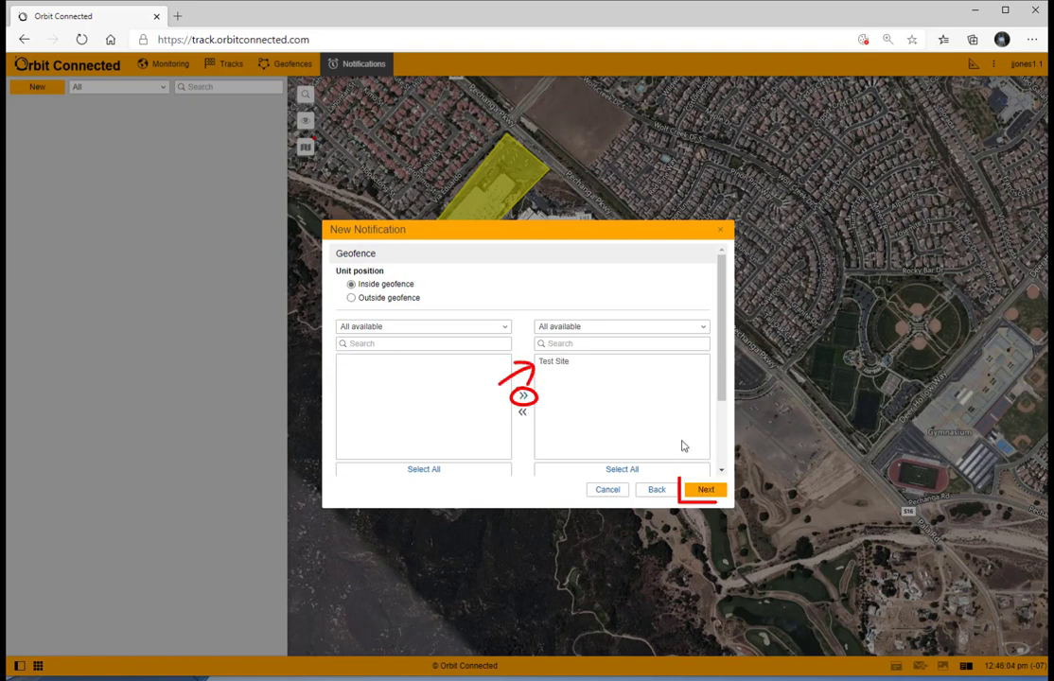
pyautogui.click(707, 492)
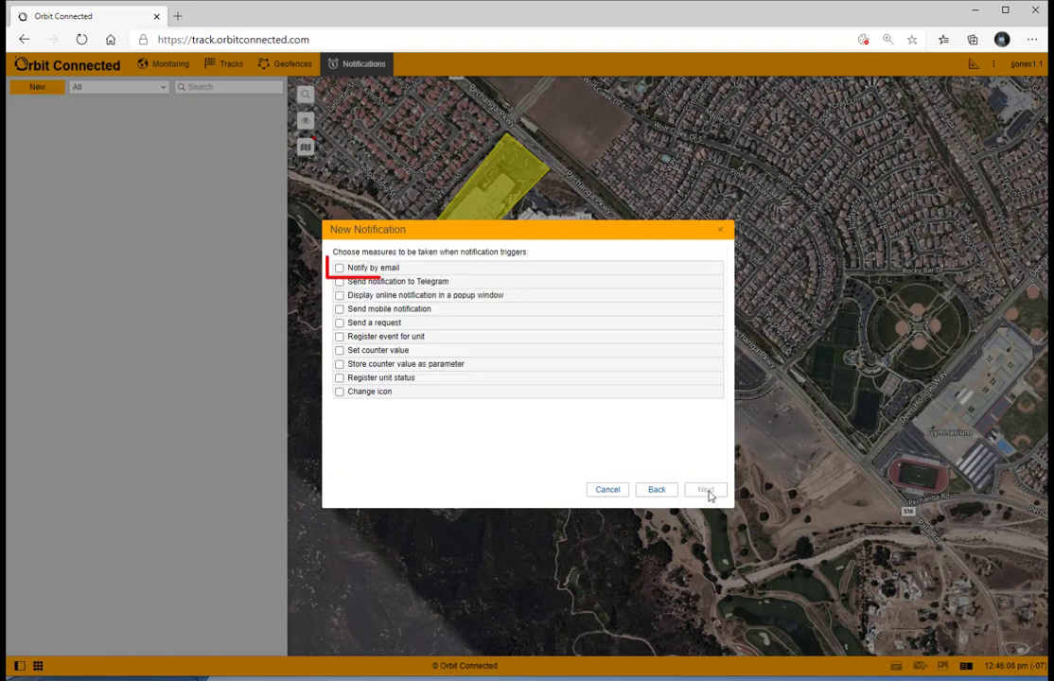
# Step: Enable Notify by email and tick the prefilled support e-mail address as recipient
pyautogui.click(341, 269)
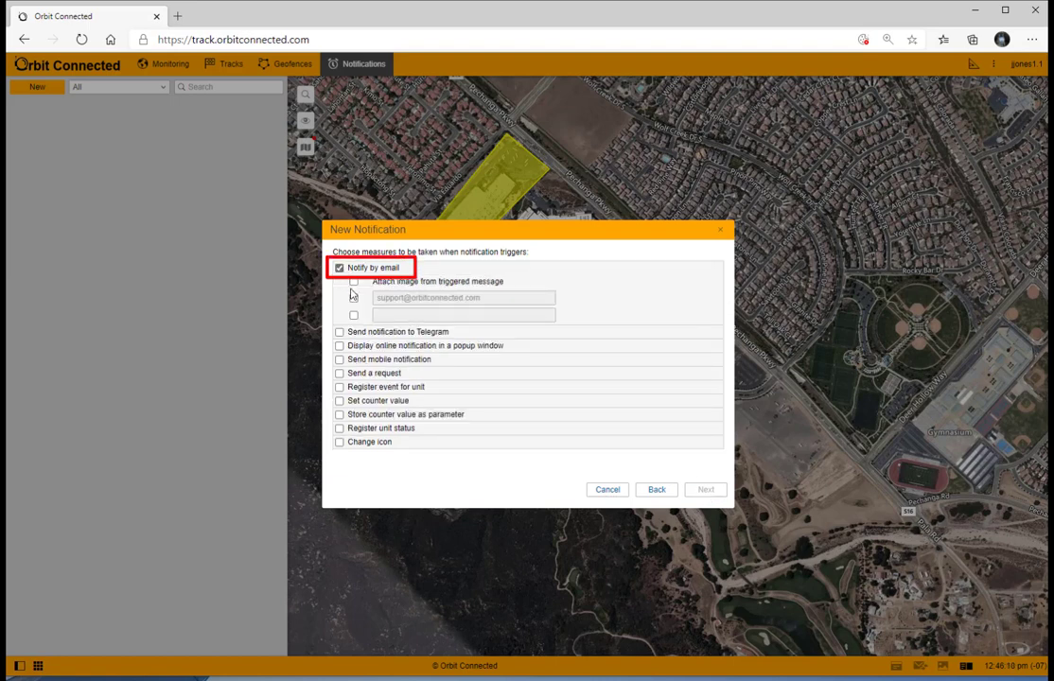
pyautogui.click(353, 299)
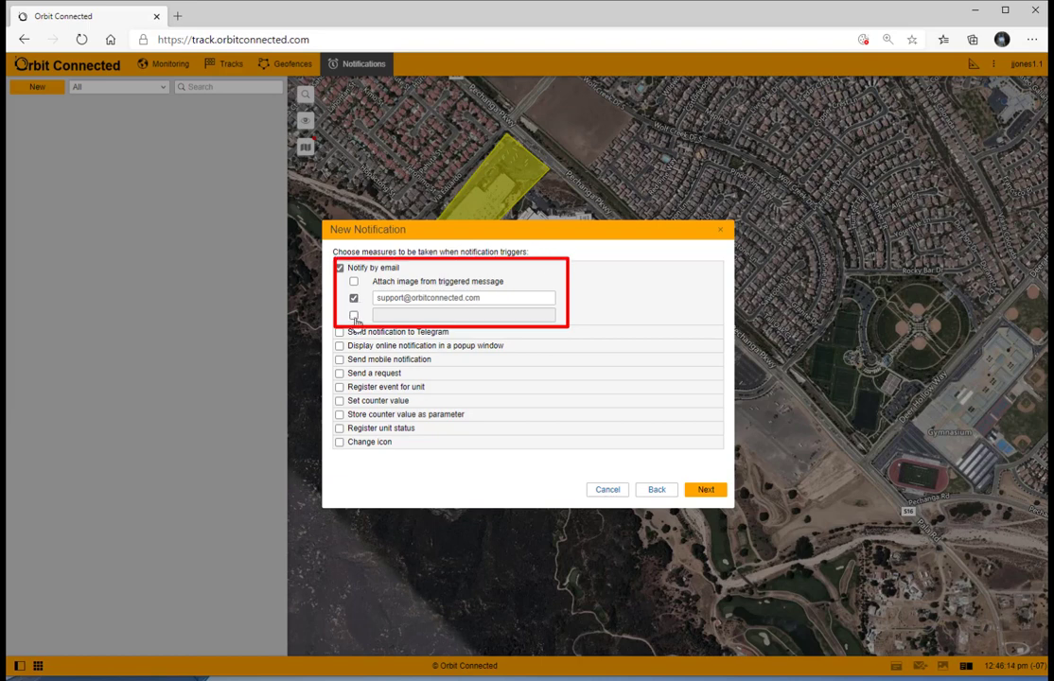
pyautogui.click(353, 316)
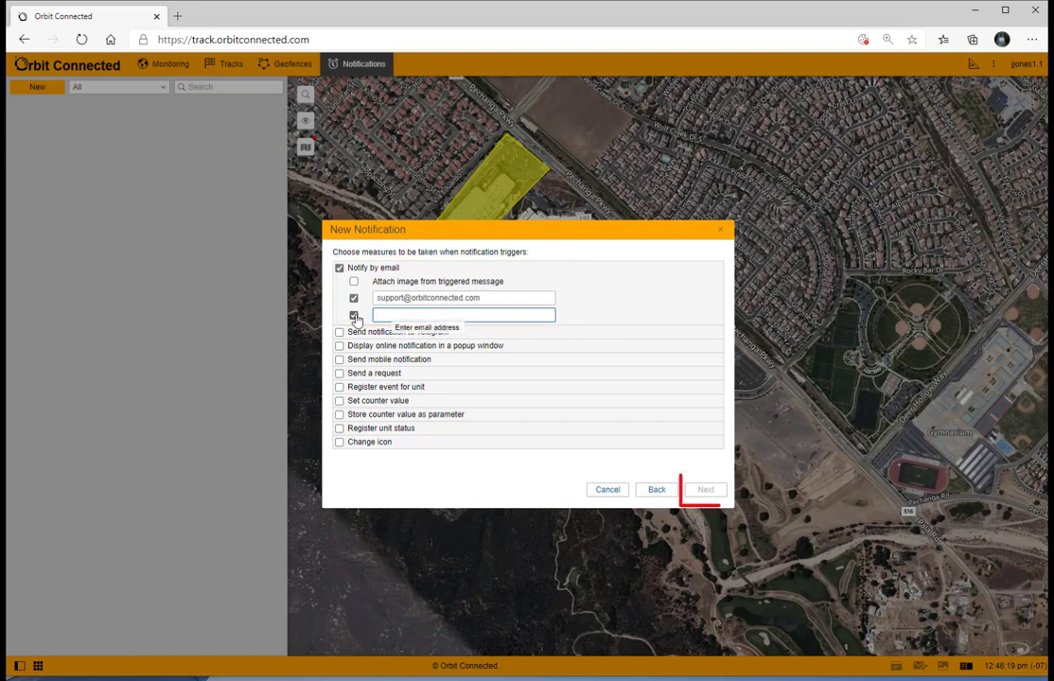
pyautogui.click(355, 317)
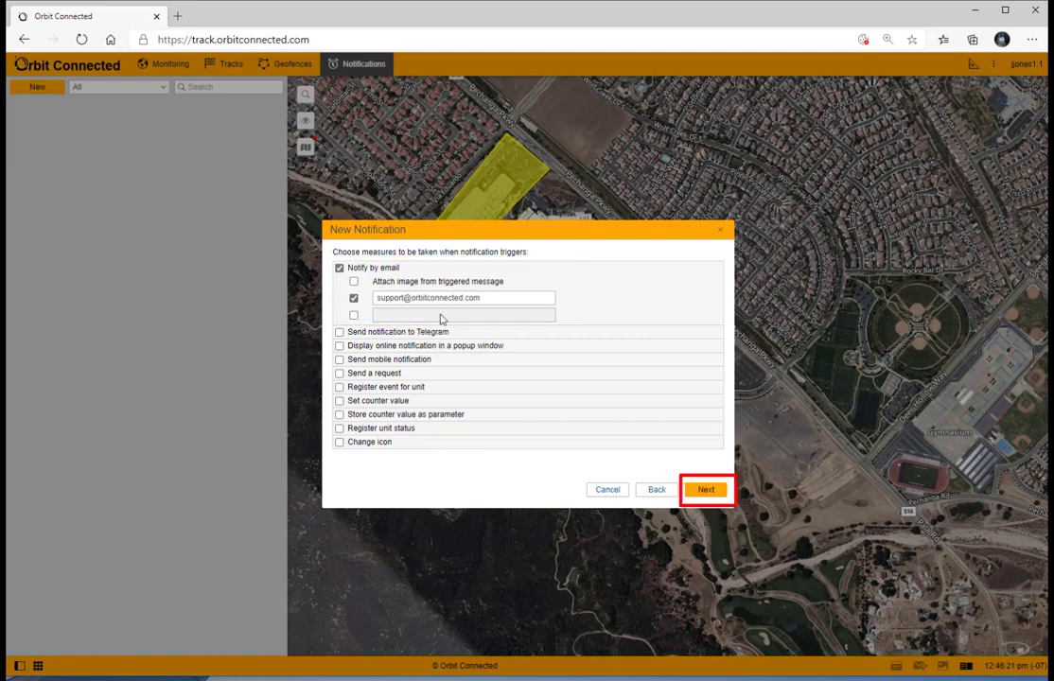
pyautogui.click(706, 490)
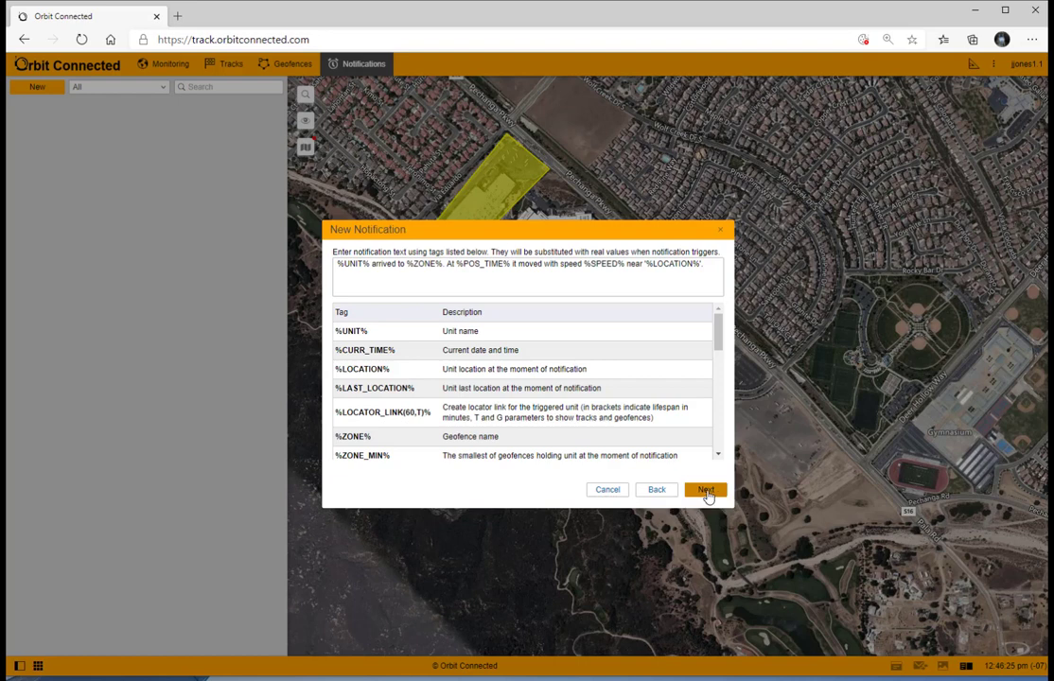
# Step: Keep the default notification text and name the notification Test Site
pyautogui.click(706, 492)
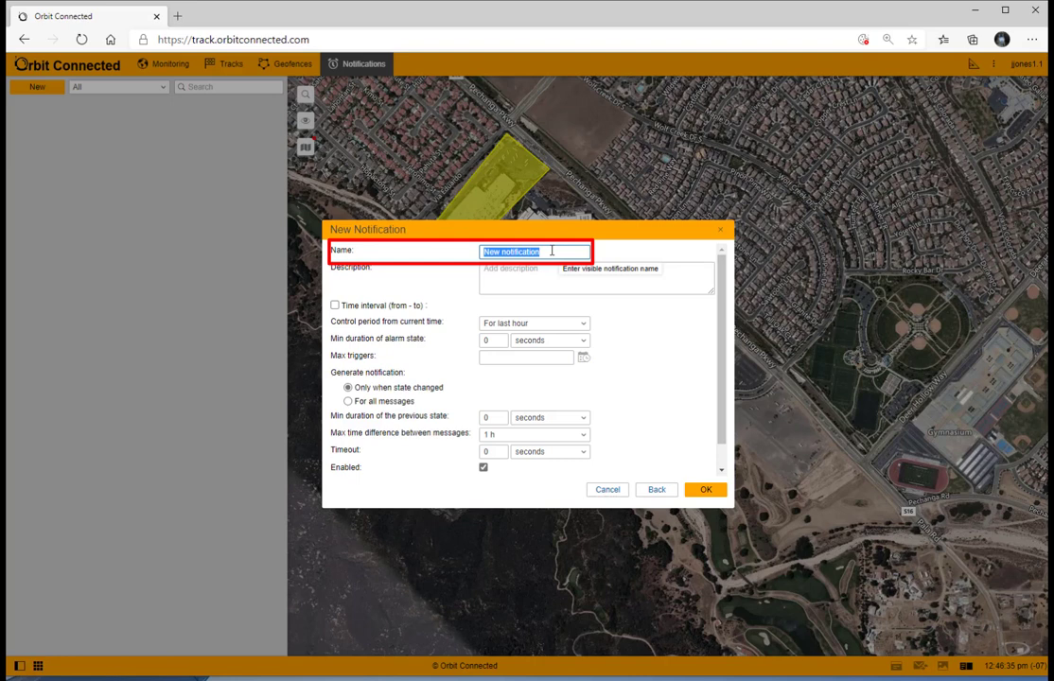
pyautogui.write('Test')
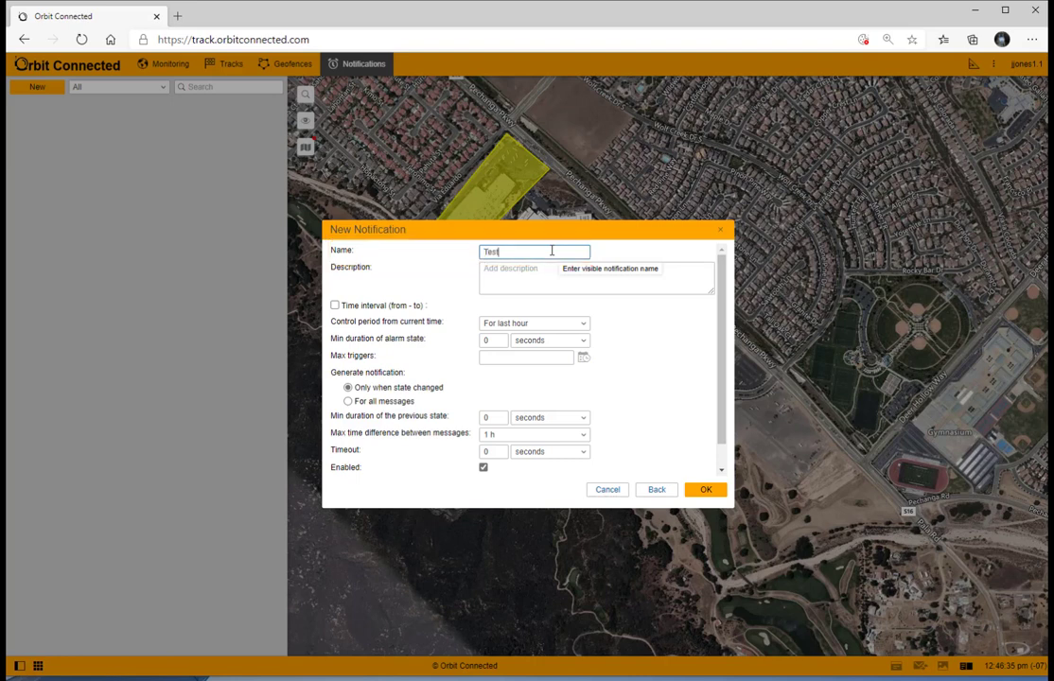
pyautogui.write(' Site')
# Step: Enter Test Site One as the notification description
pyautogui.click(497, 270)
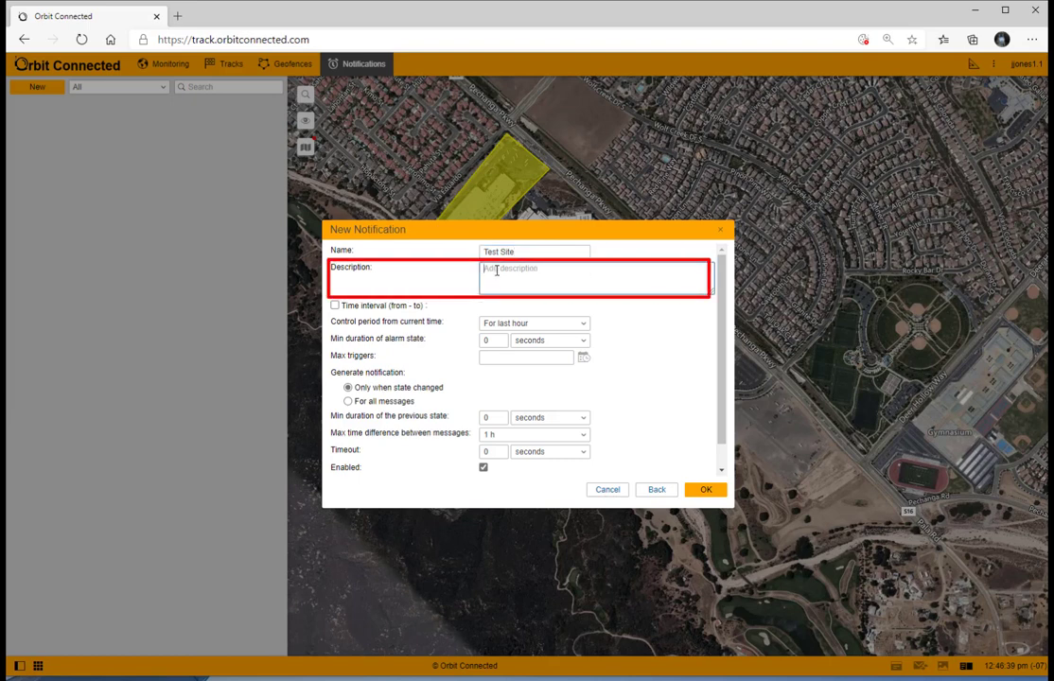
pyautogui.write('Test Site ')
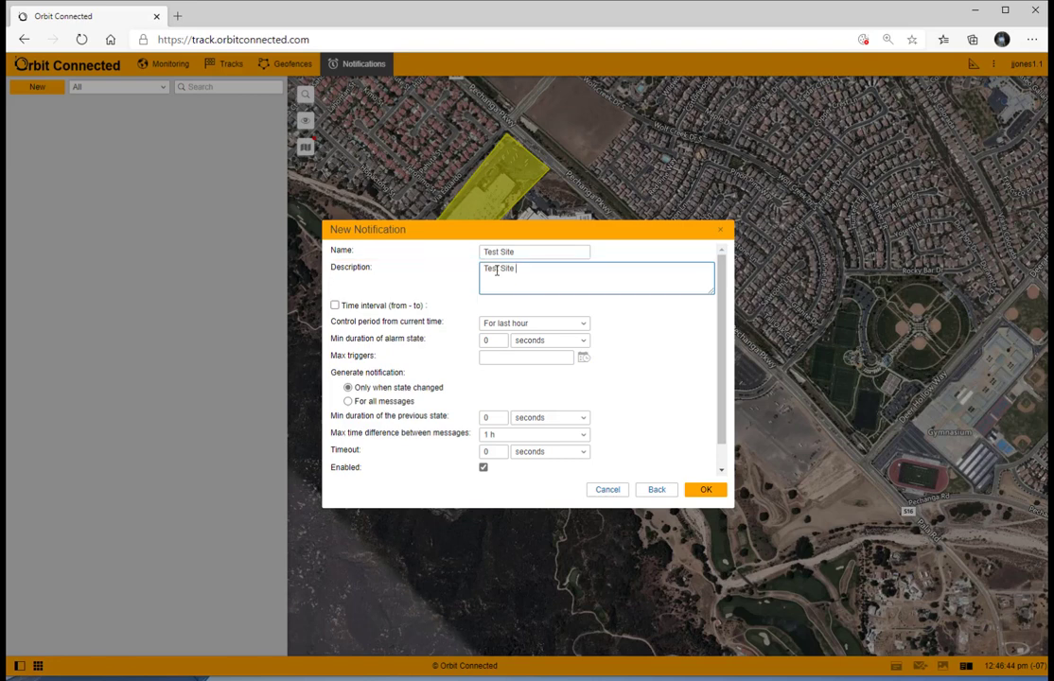
pyautogui.write('One')
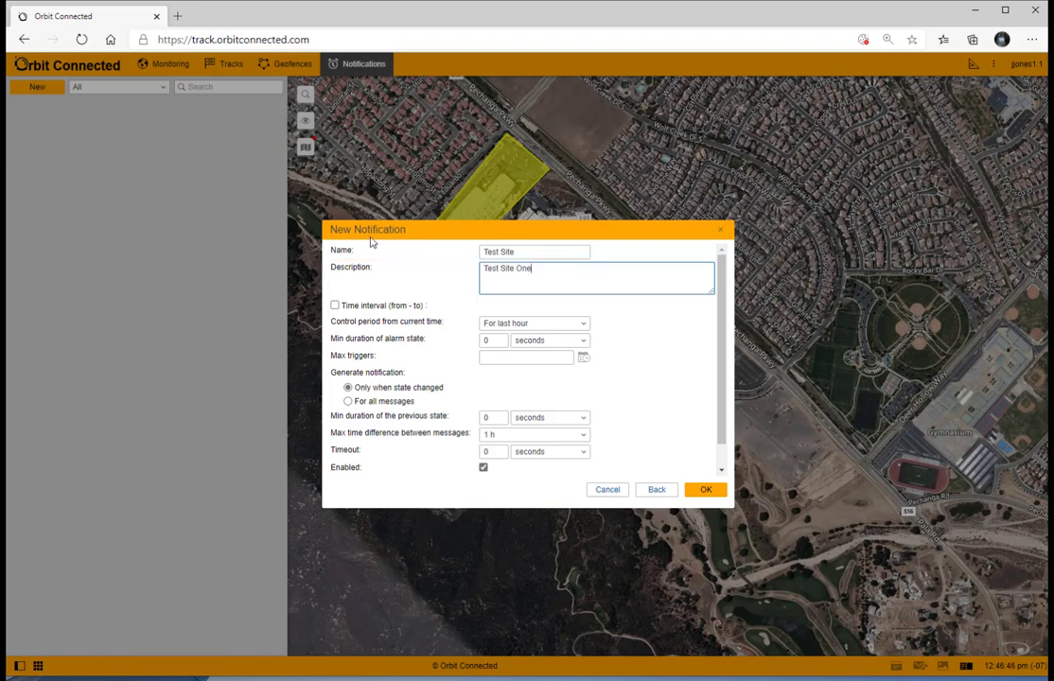
# Step: Enable the time interval and set the control period from current time to For last 10 minutes
pyautogui.click(335, 304)
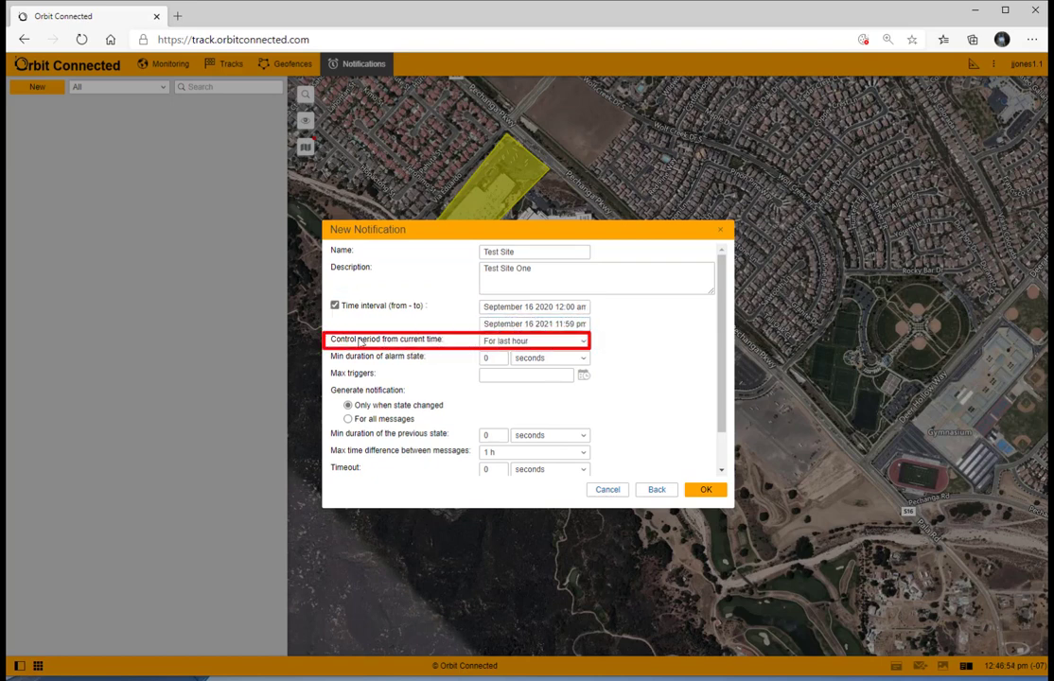
pyautogui.click(583, 345)
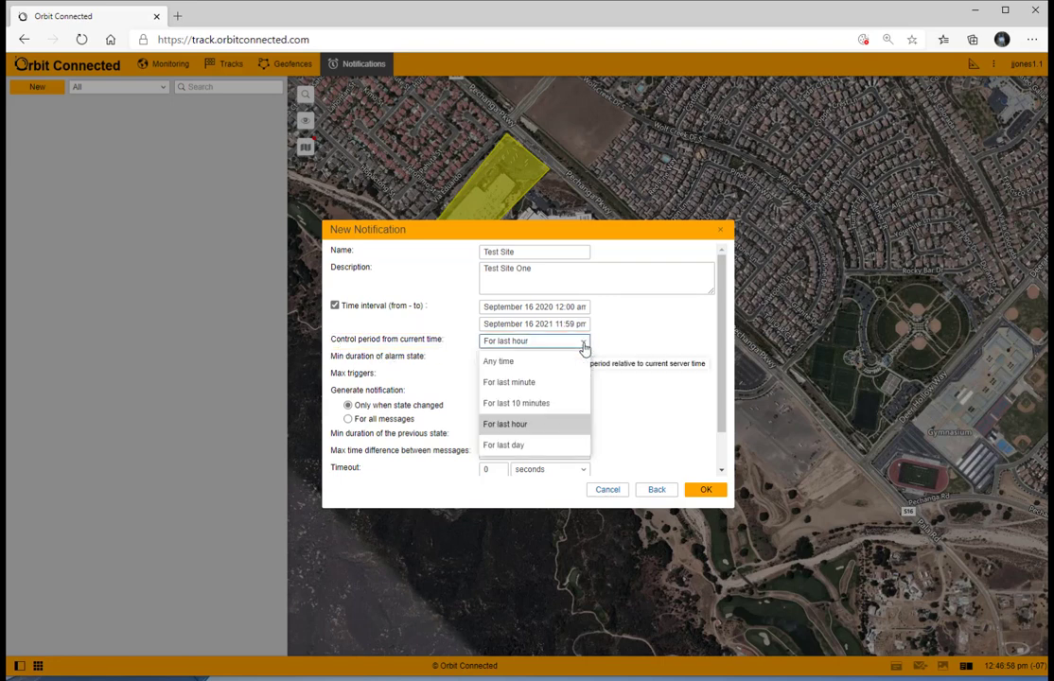
pyautogui.click(535, 404)
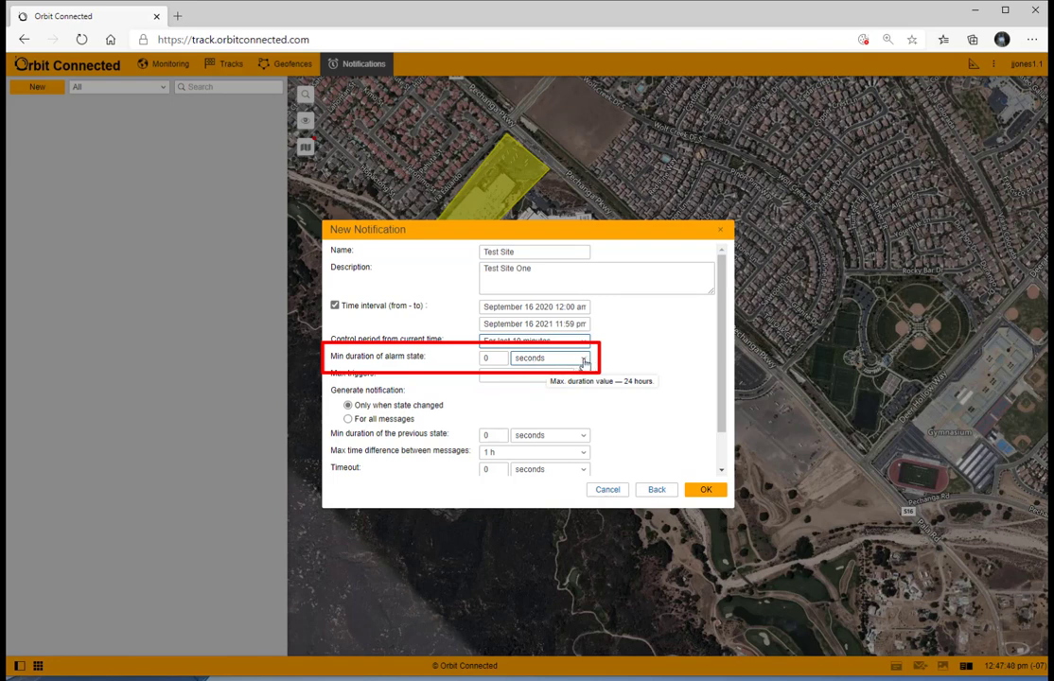
# Step: Set the minimum duration of alarm state to 30 seconds
pyautogui.click(584, 359)
pyautogui.click(488, 359)
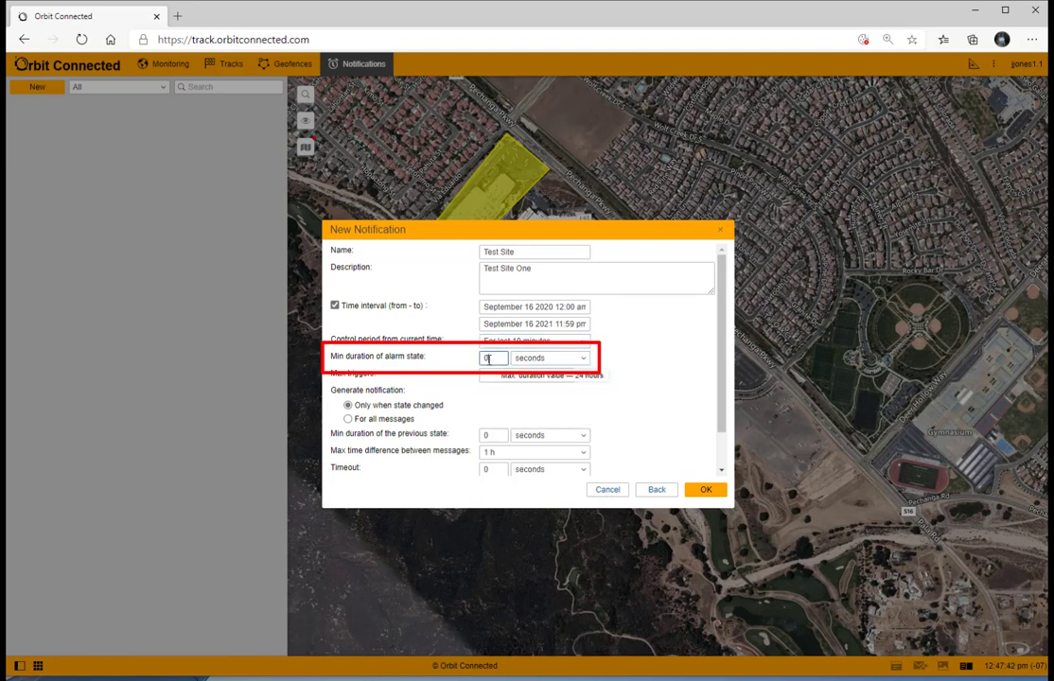
pyautogui.moveTo(488, 358); pyautogui.dragTo(461, 367)
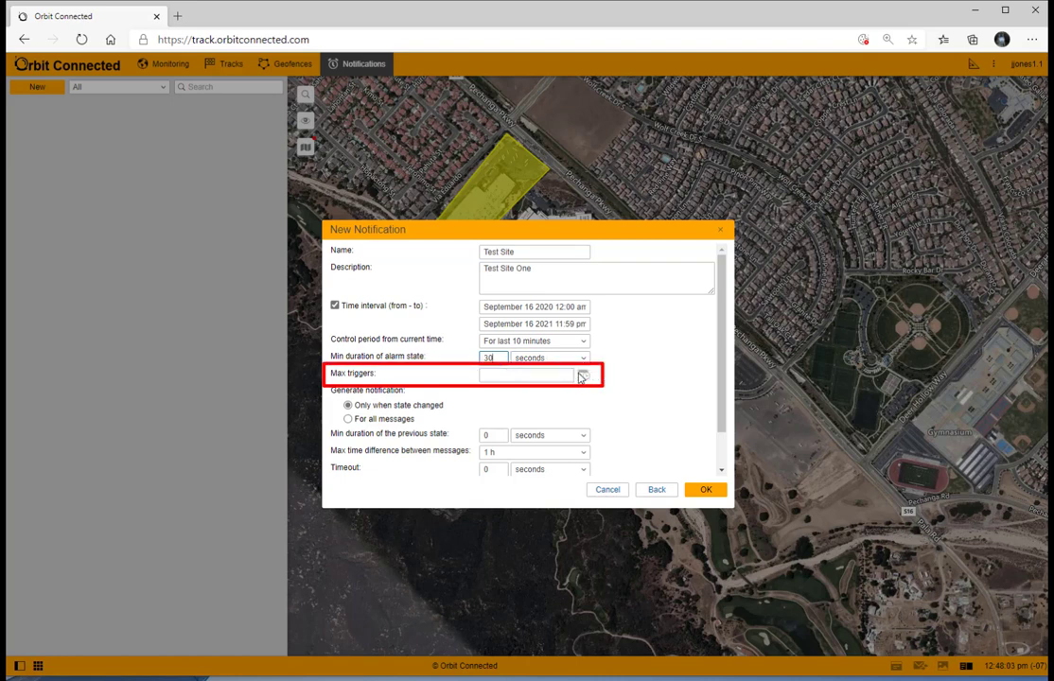
pyautogui.moveTo(533, 373)
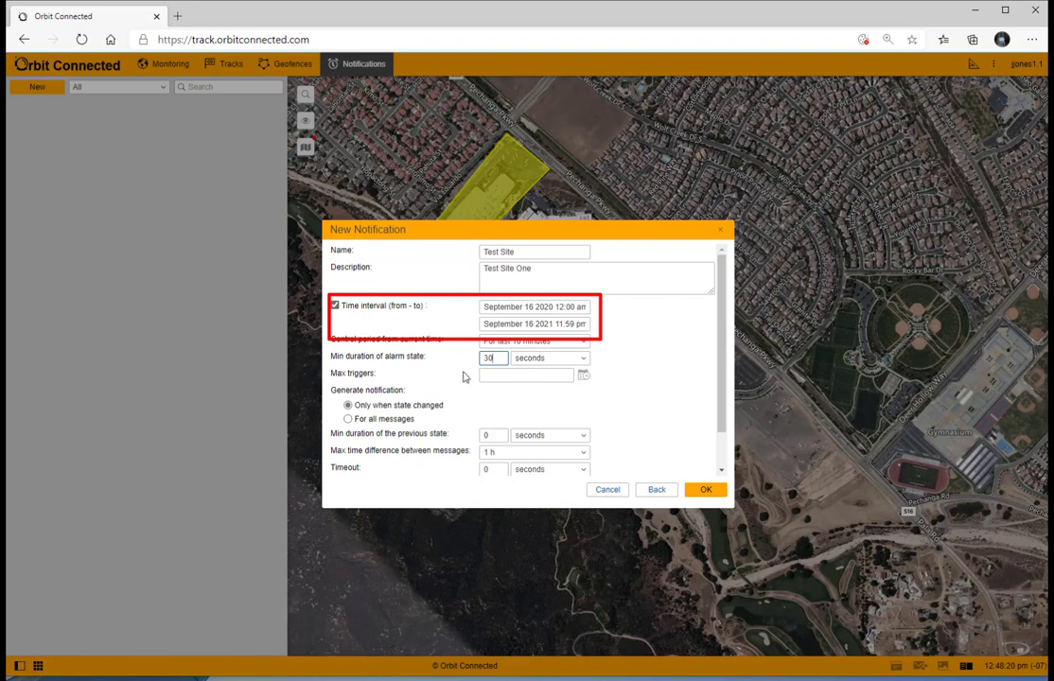
# Step: Set max triggers to 10
pyautogui.click(492, 375)
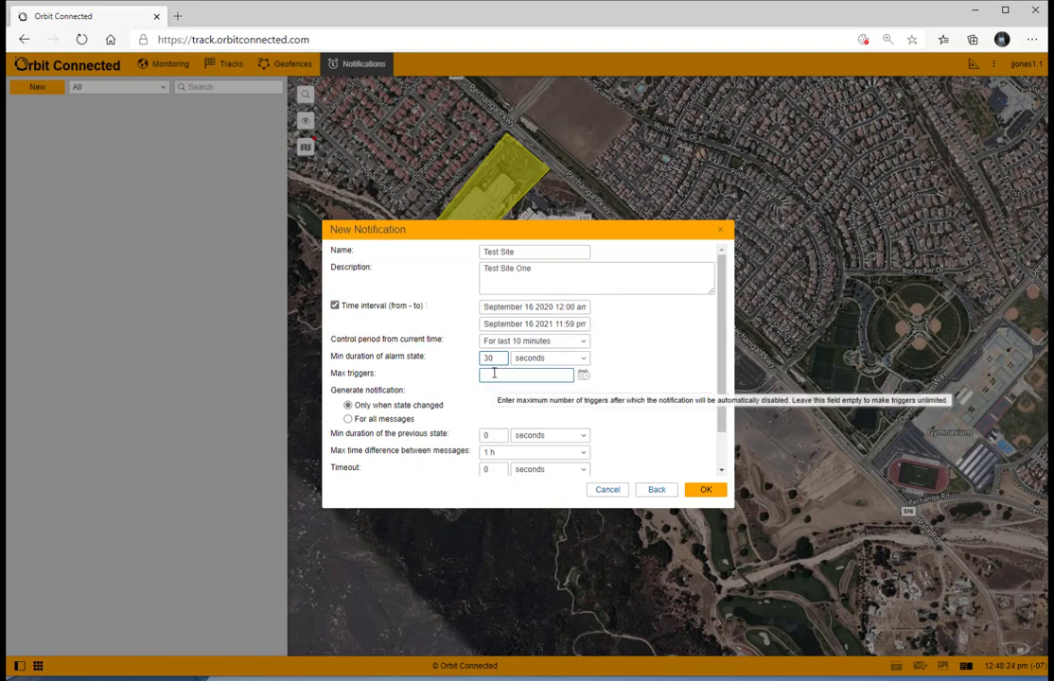
pyautogui.write('10')
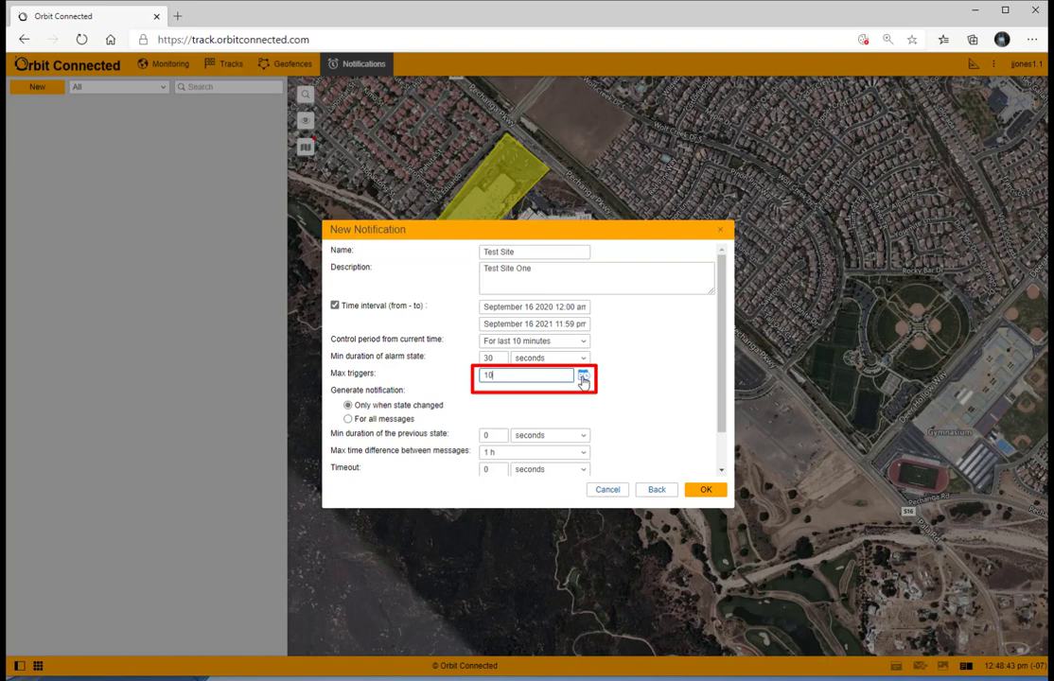
pyautogui.doubleClick(488, 376)
pyautogui.press('BackSpace')
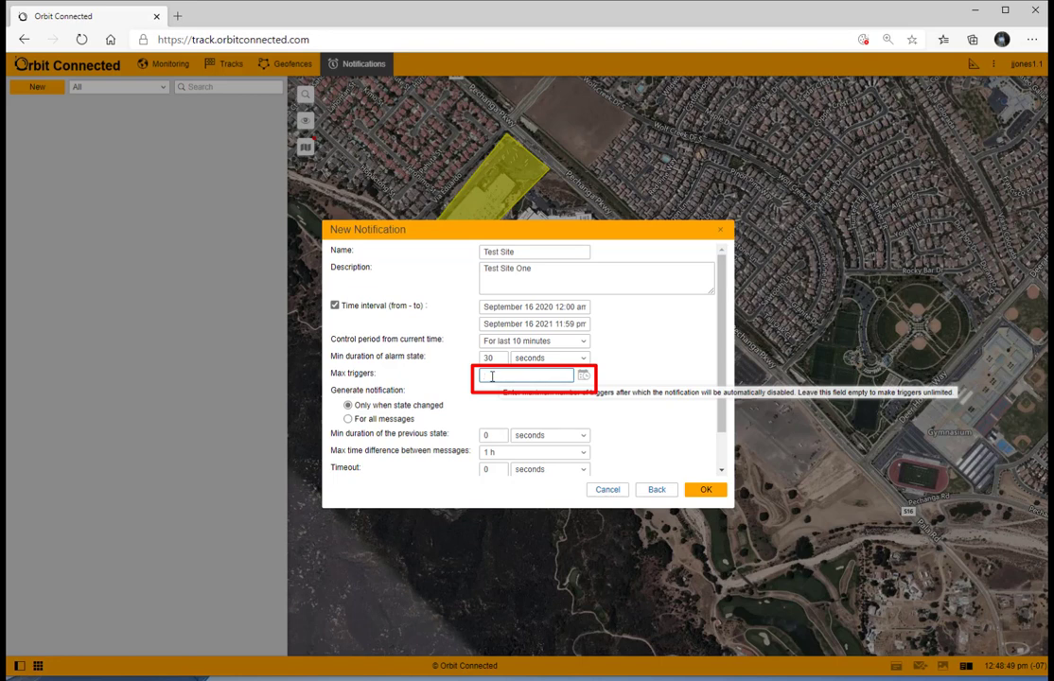
pyautogui.write('10')
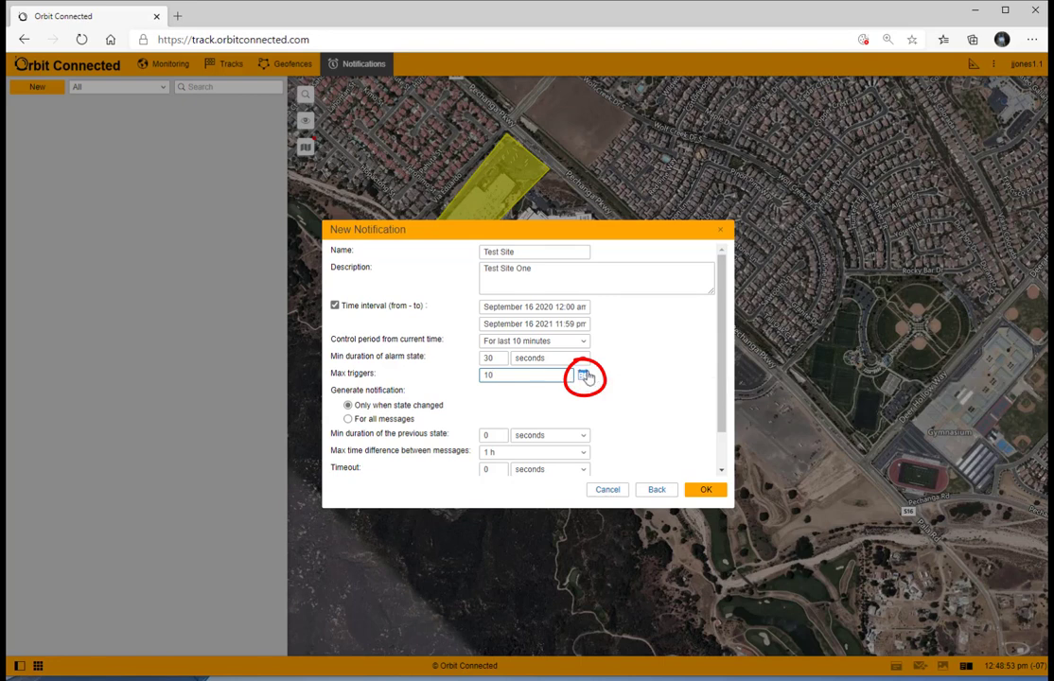
# Step: Inspect the time limitation options, including the months list, and cancel the dialog
pyautogui.click(583, 376)
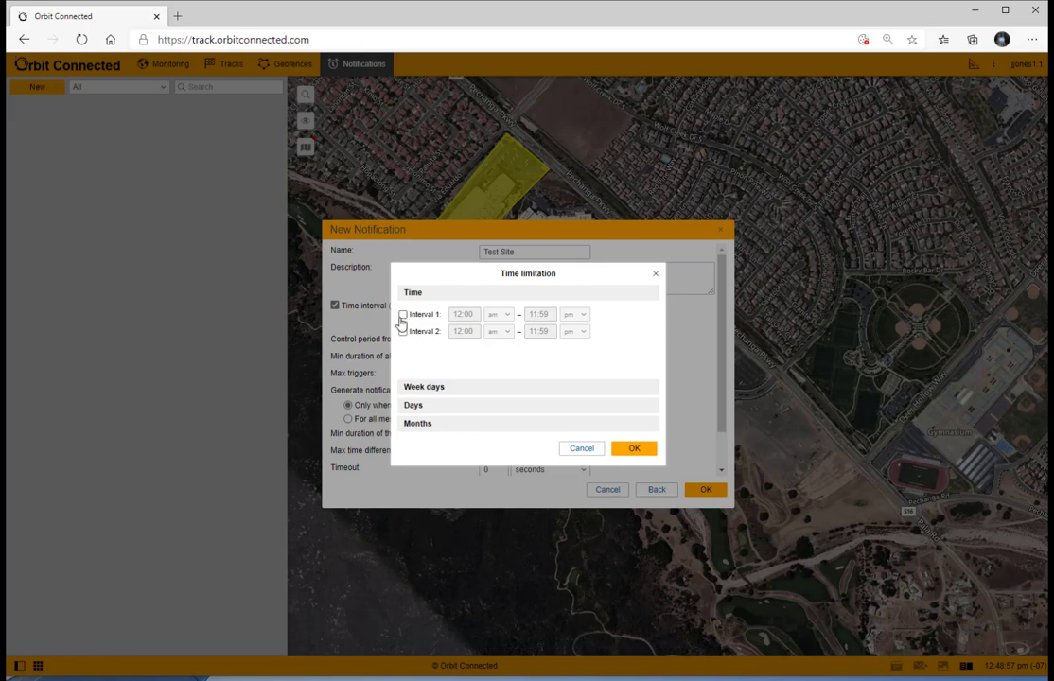
pyautogui.click(419, 425)
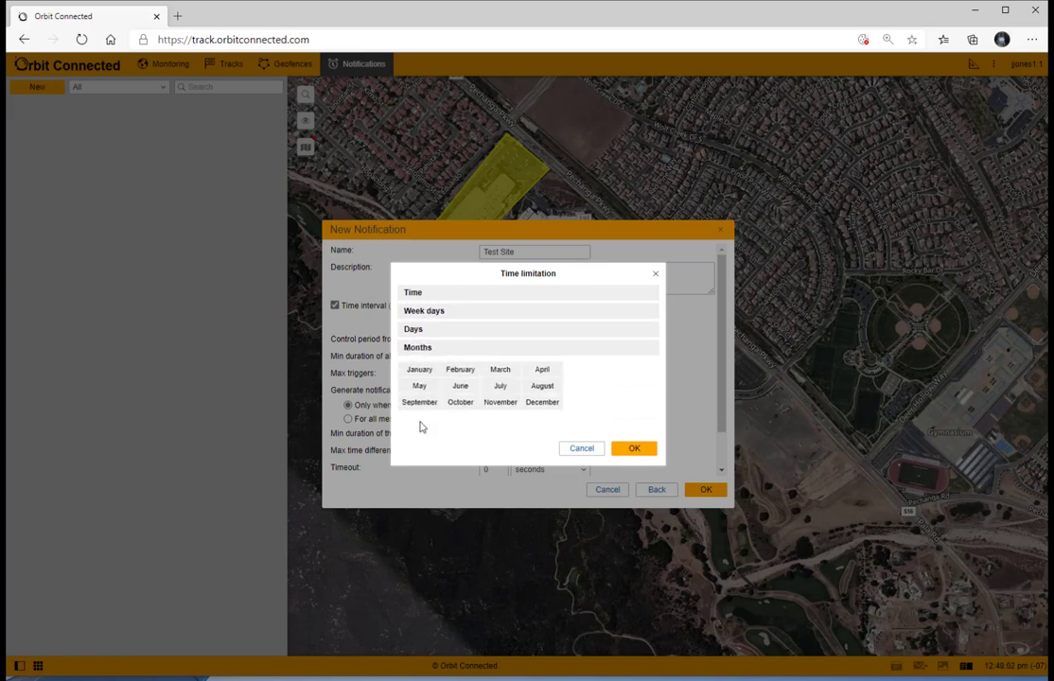
pyautogui.click(585, 450)
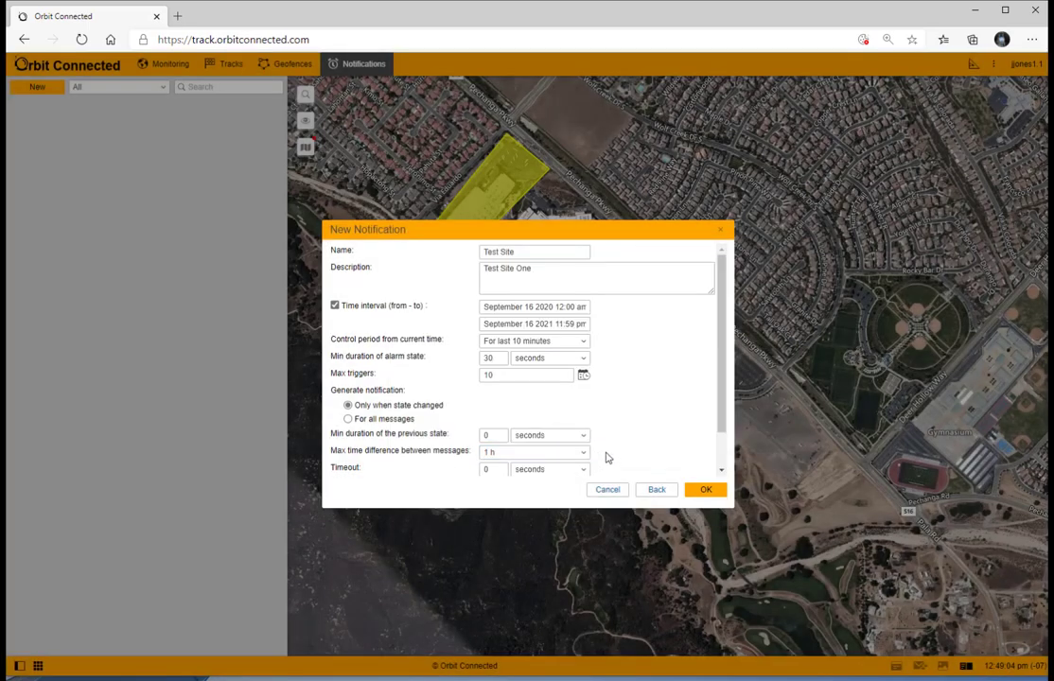
# Step: Clear the max triggers field so triggers are unlimited
pyautogui.click(509, 359)
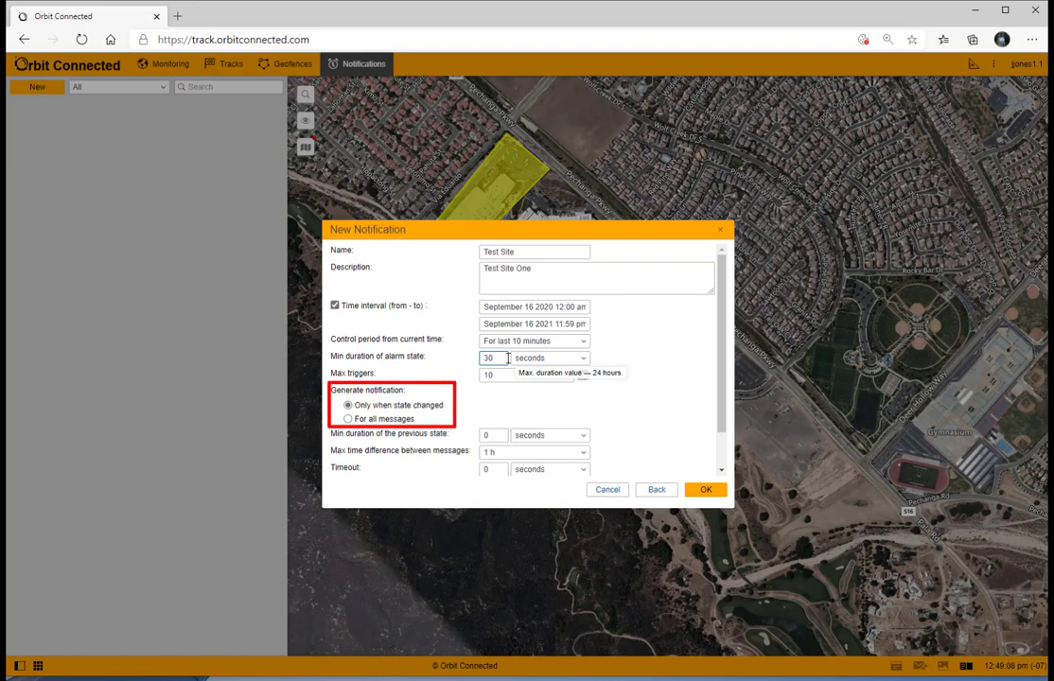
pyautogui.moveTo(497, 358); pyautogui.dragTo(464, 368)
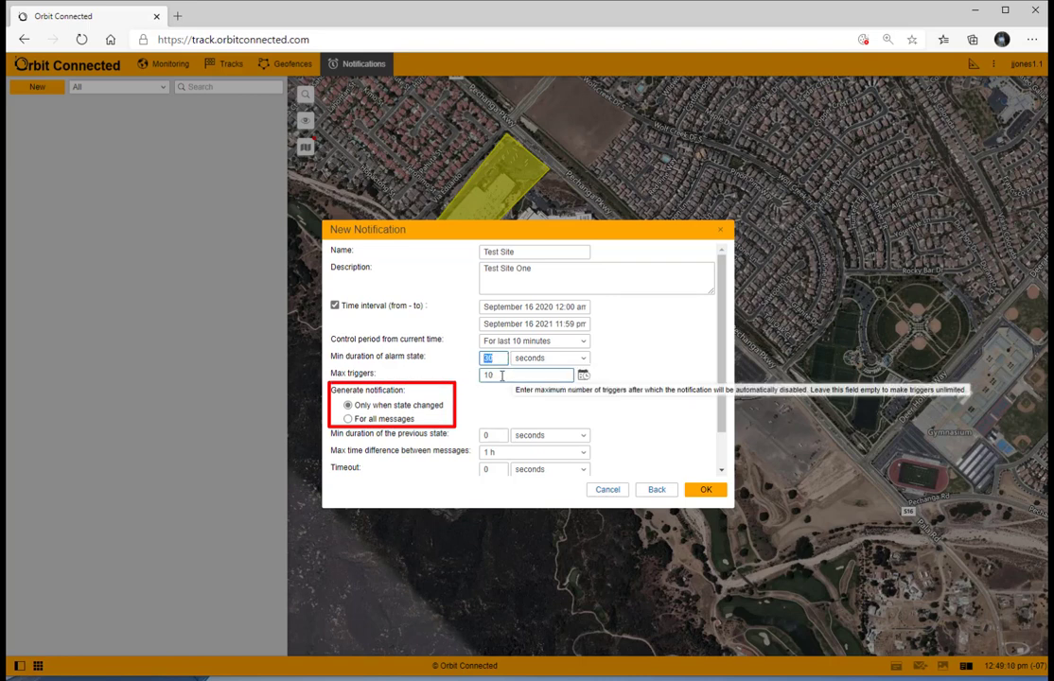
pyautogui.doubleClick(485, 374)
pyautogui.press('BackSpace')
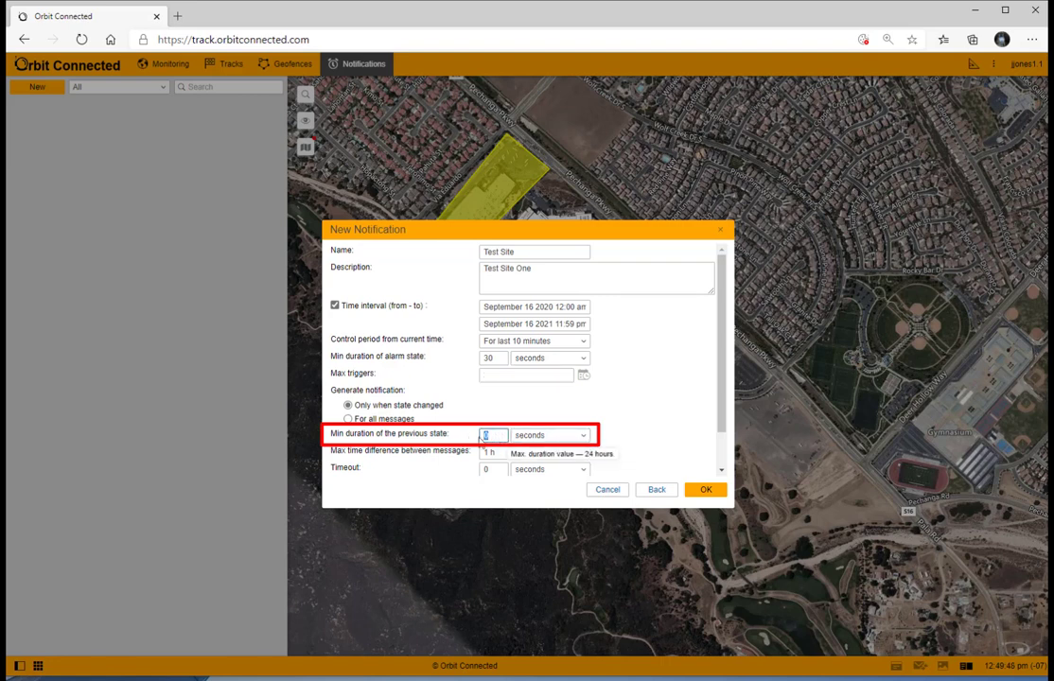
# Step: Set the minimum duration of the previous state to 30 seconds
pyautogui.doubleClick(484, 437)
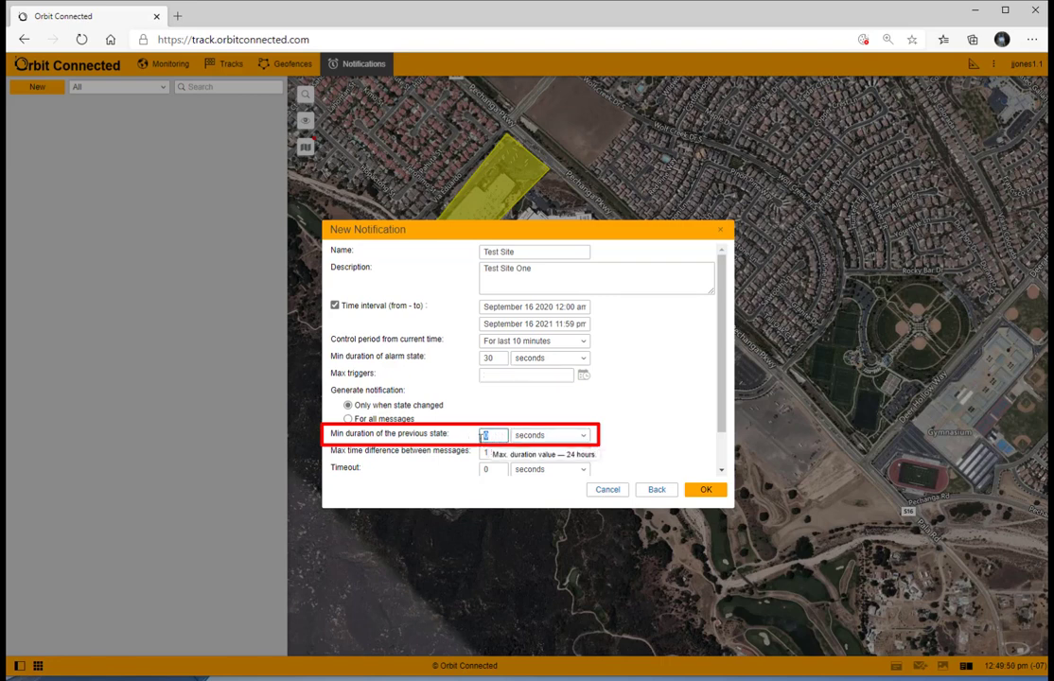
pyautogui.write('30')
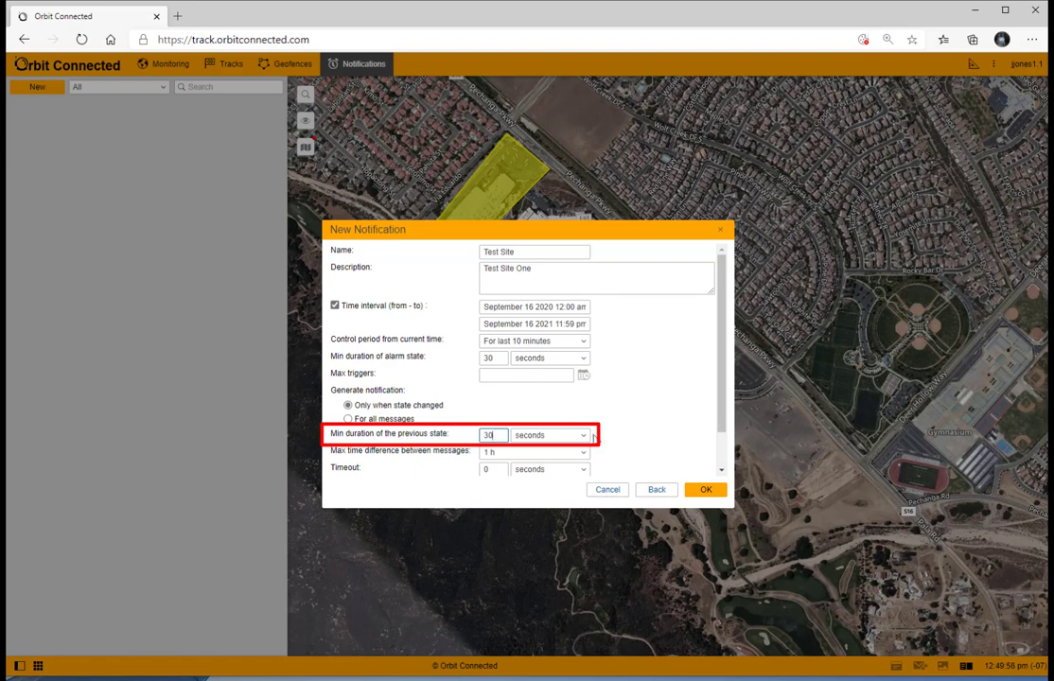
pyautogui.click(584, 436)
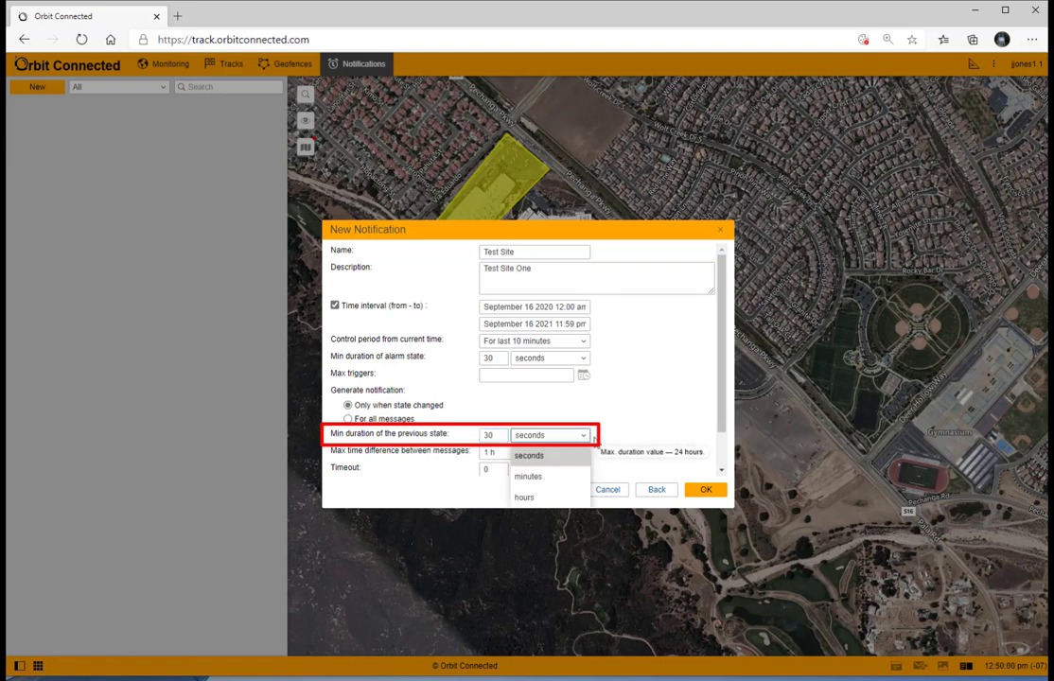
pyautogui.click(601, 440)
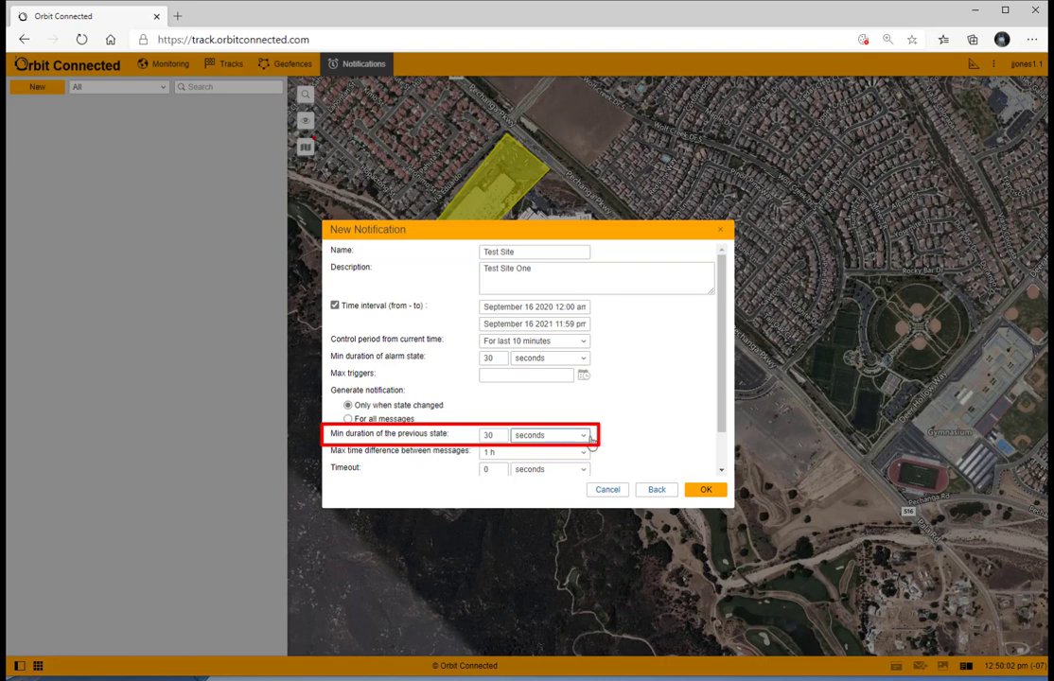
pyautogui.click(586, 437)
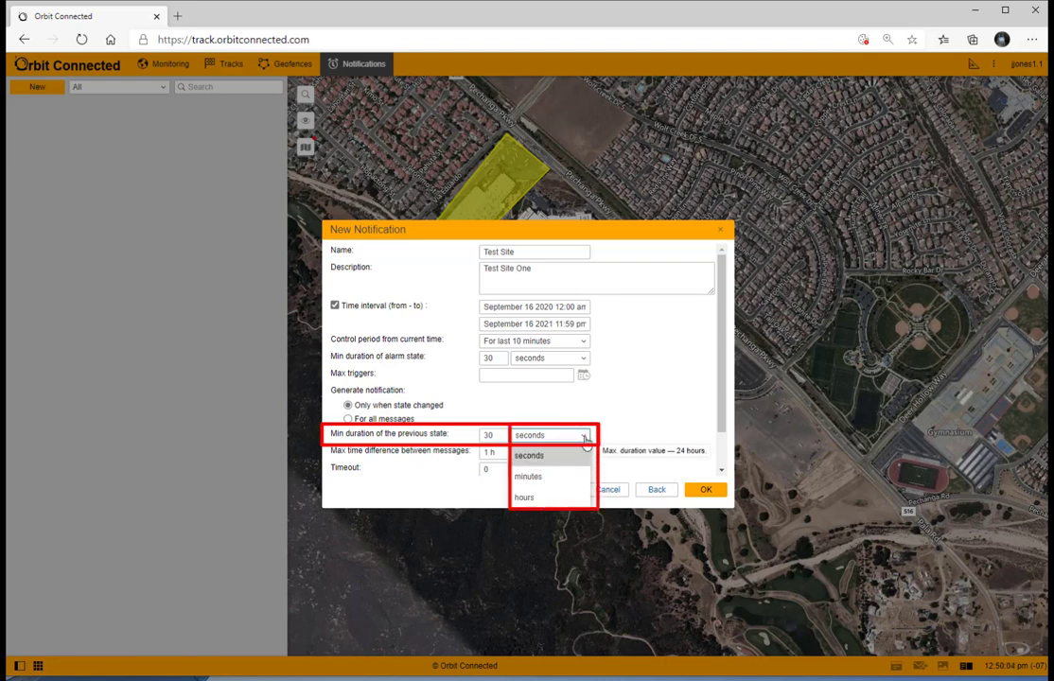
pyautogui.click(600, 440)
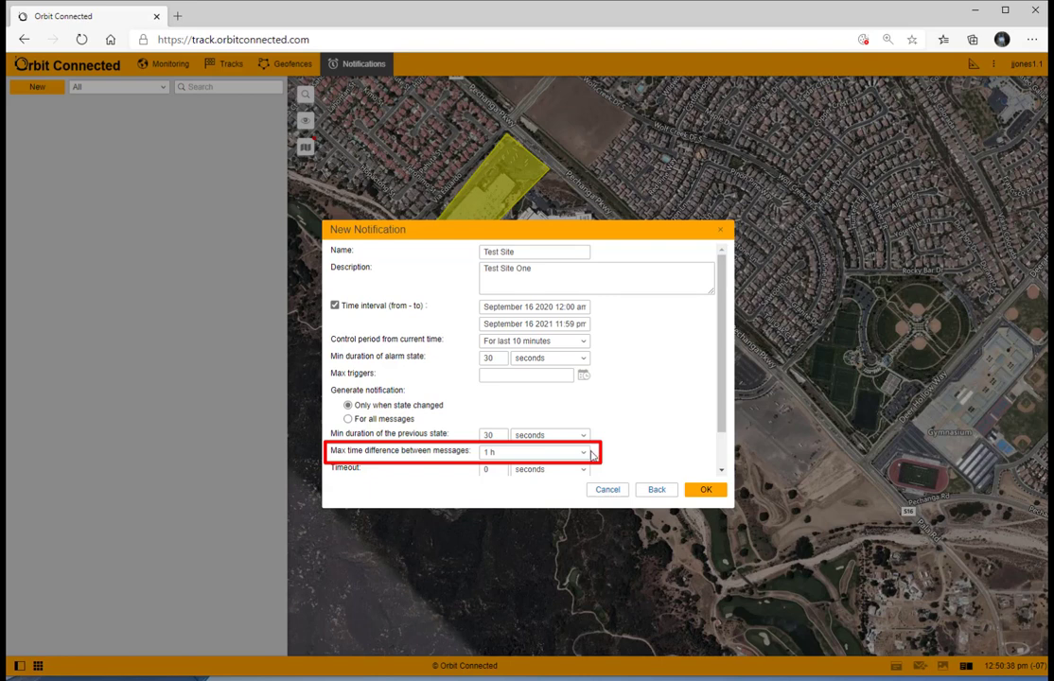
# Step: Set the max time difference between messages to 10 min and the timeout to 5 seconds
pyautogui.click(587, 456)
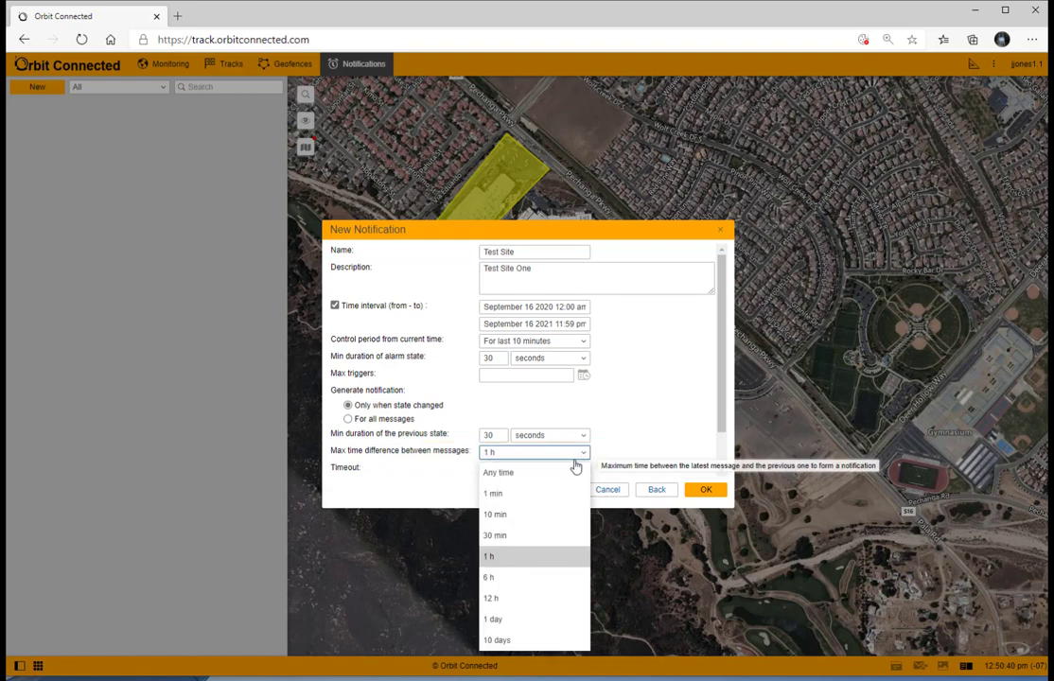
pyautogui.click(514, 517)
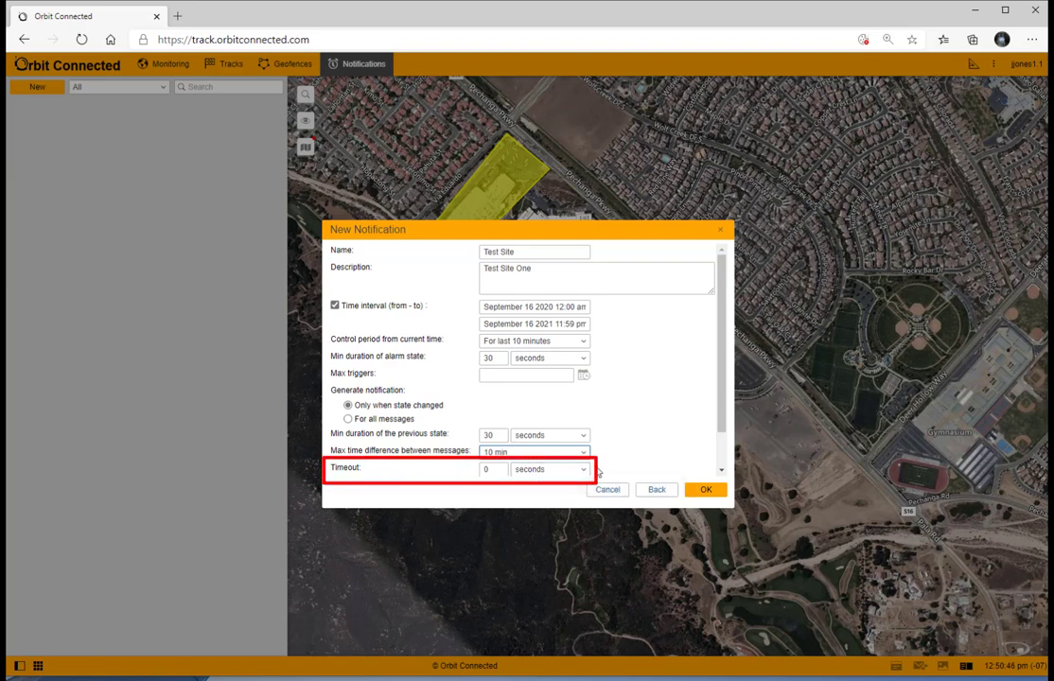
pyautogui.scroll(-2, 594, 463)
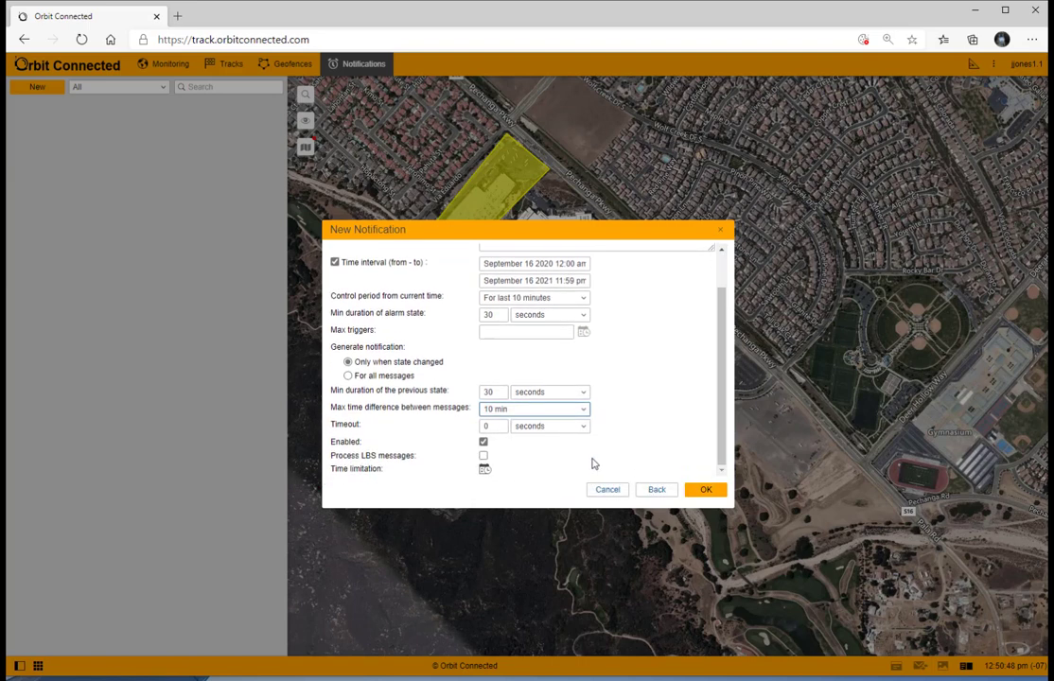
pyautogui.moveTo(587, 431)
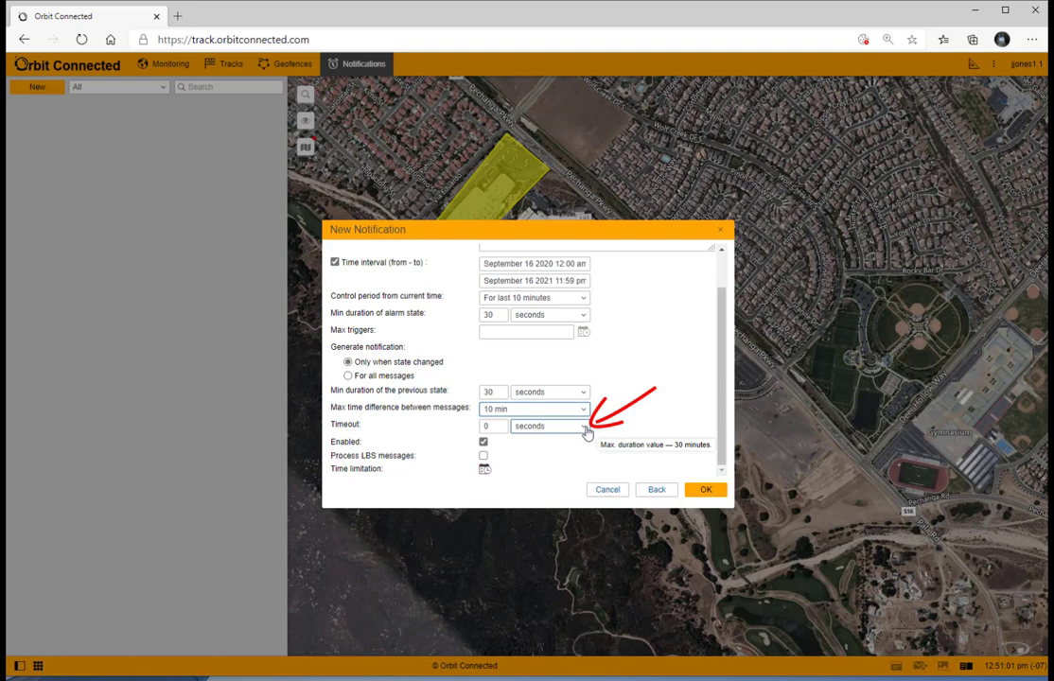
pyautogui.click(586, 430)
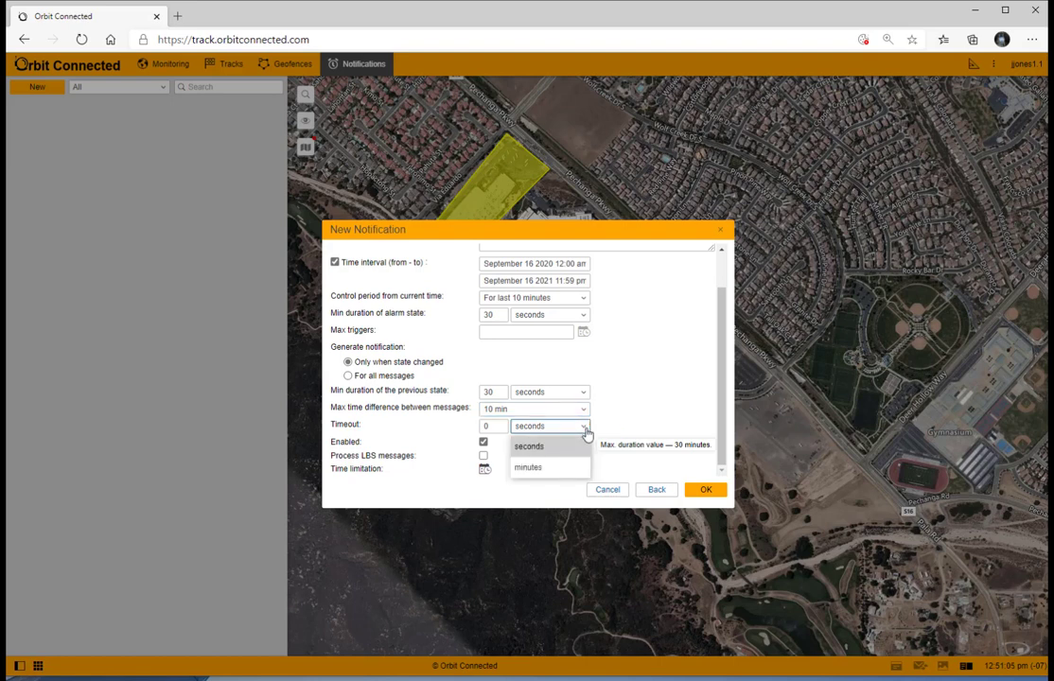
pyautogui.click(493, 425)
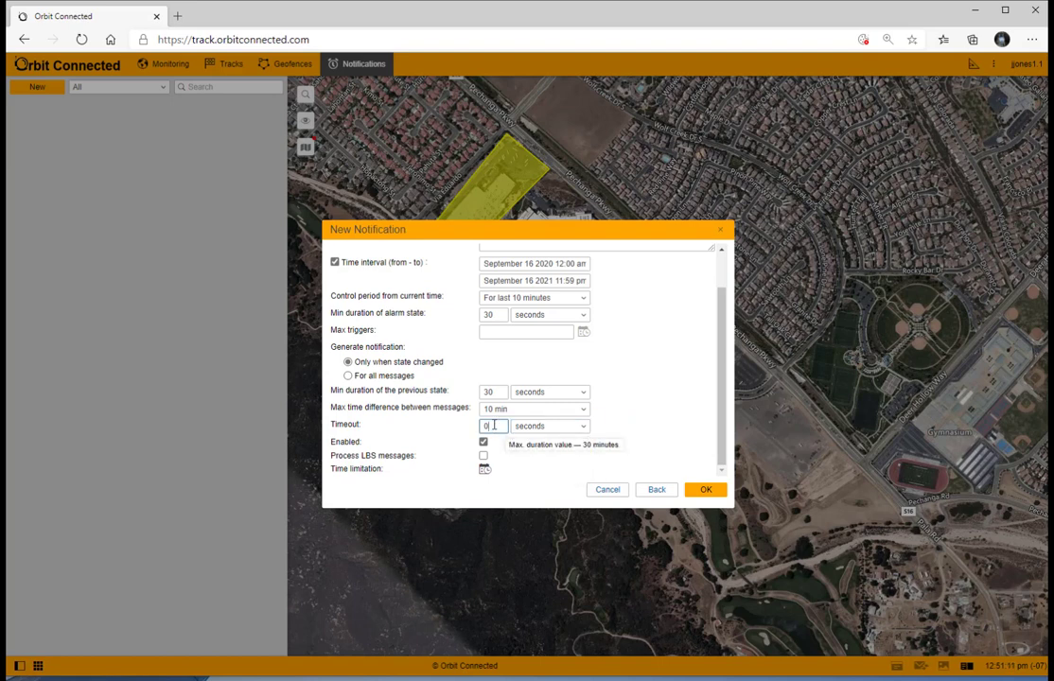
pyautogui.doubleClick(481, 428)
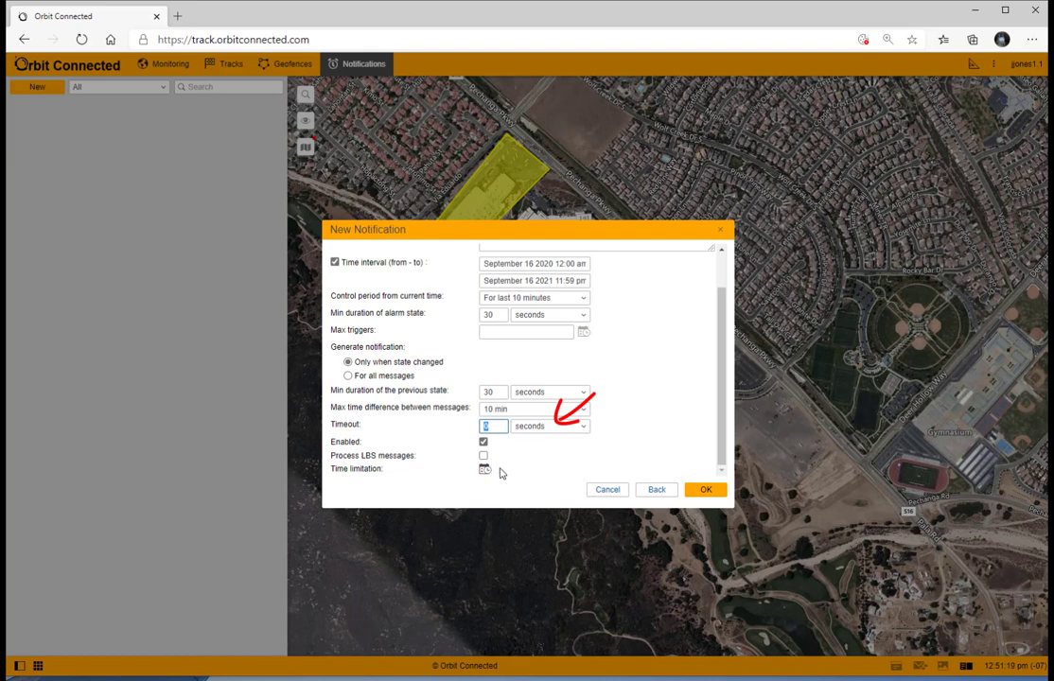
pyautogui.write('5')
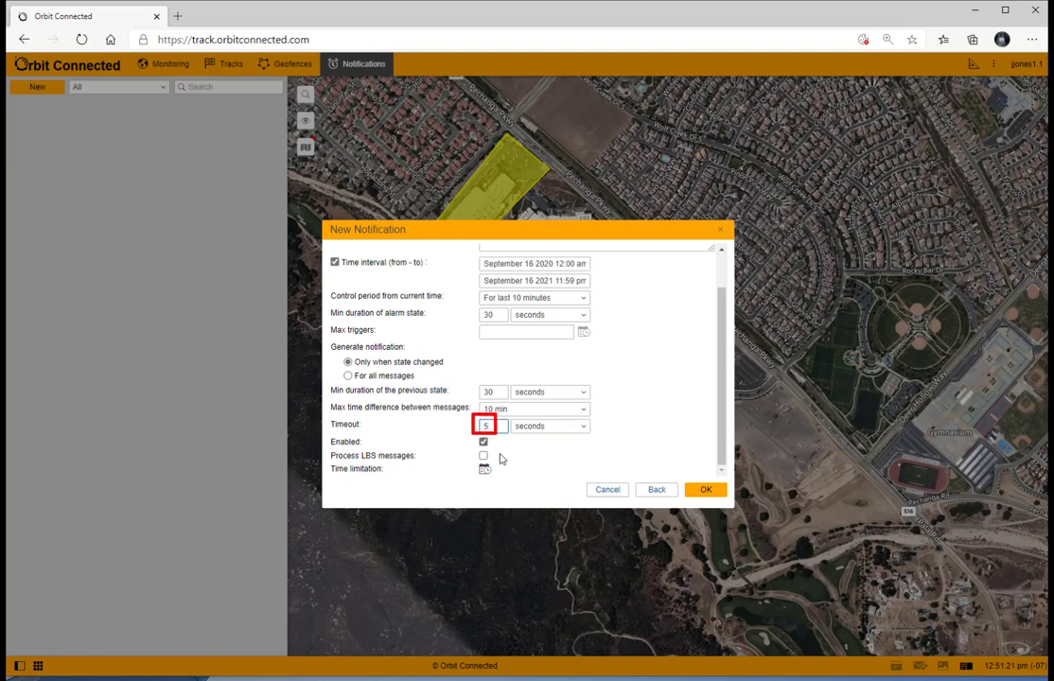
# Step: Enable Process LBS messages and save the new notification
pyautogui.click(484, 442)
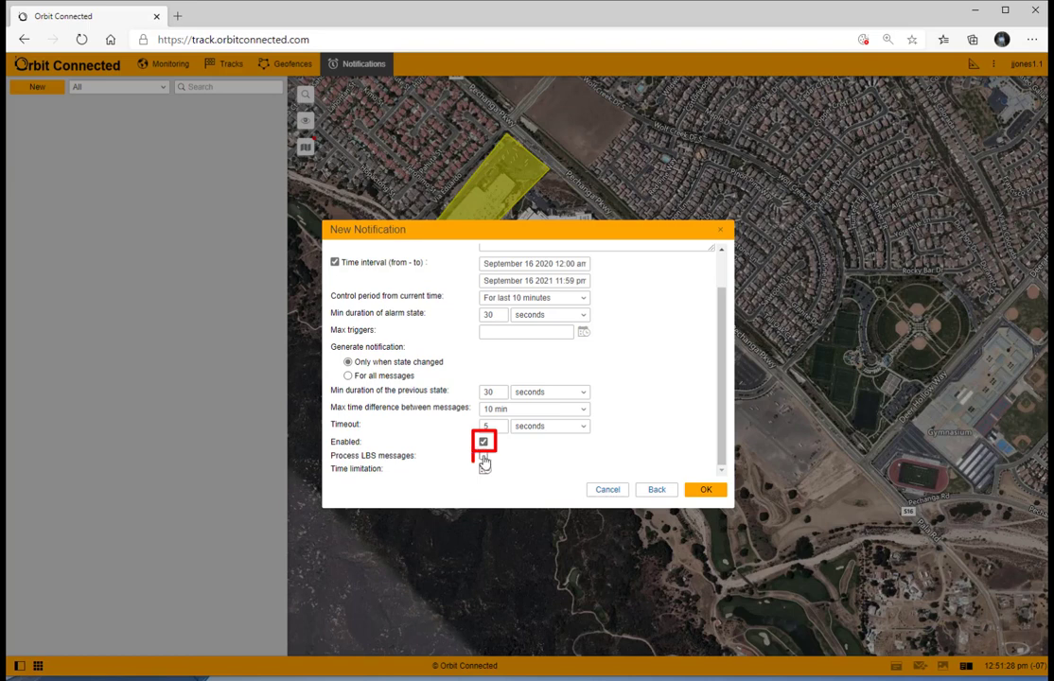
pyautogui.click(483, 456)
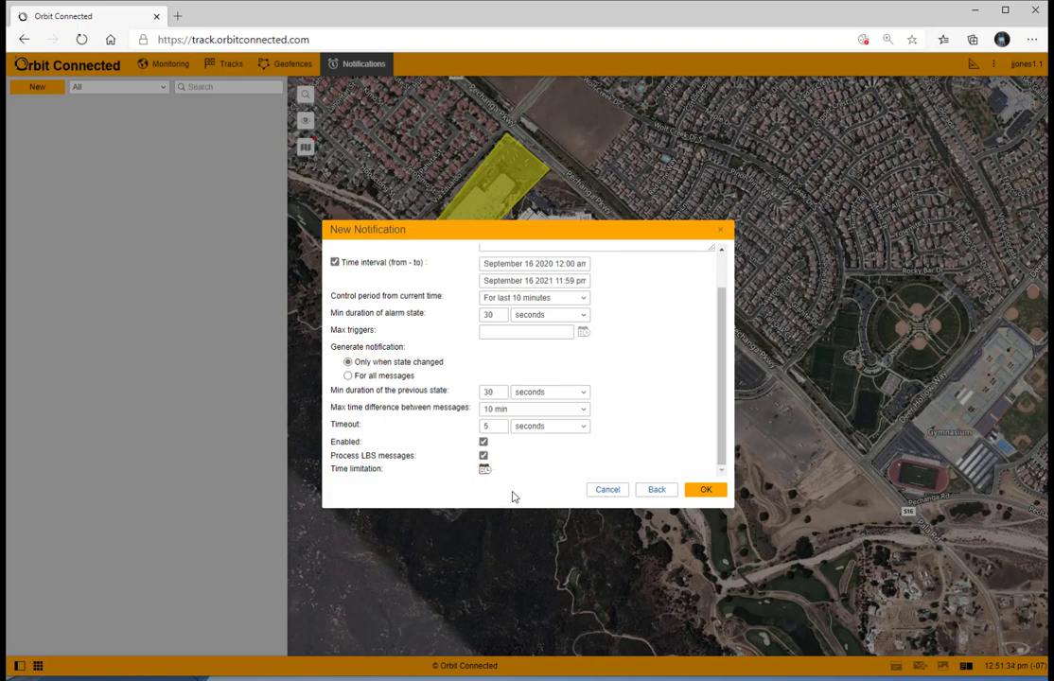
pyautogui.click(709, 490)
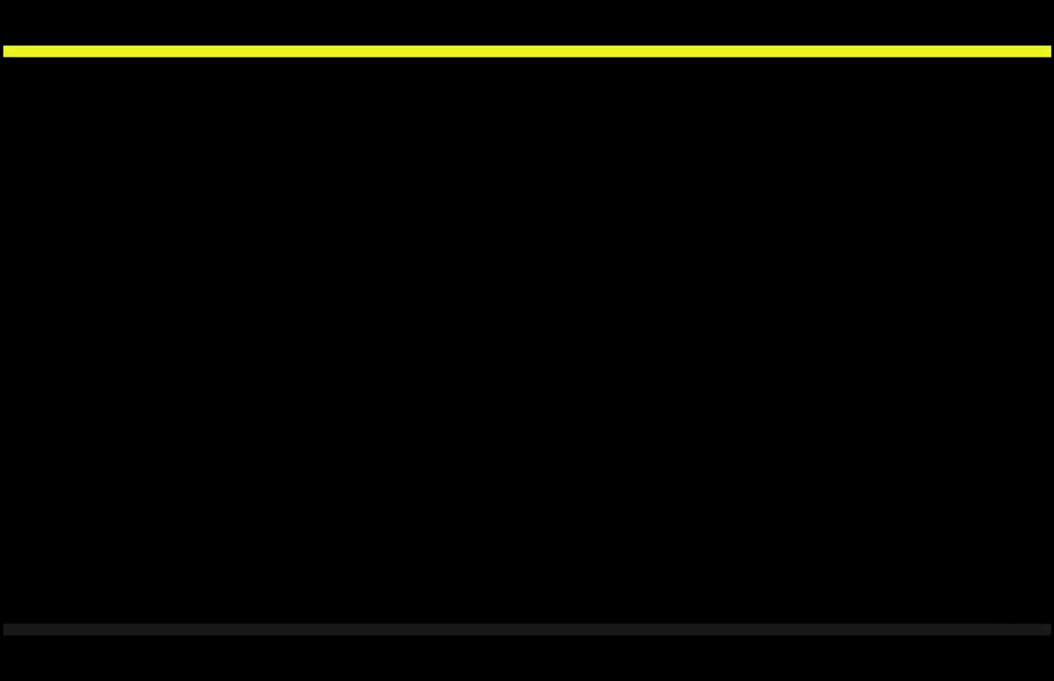